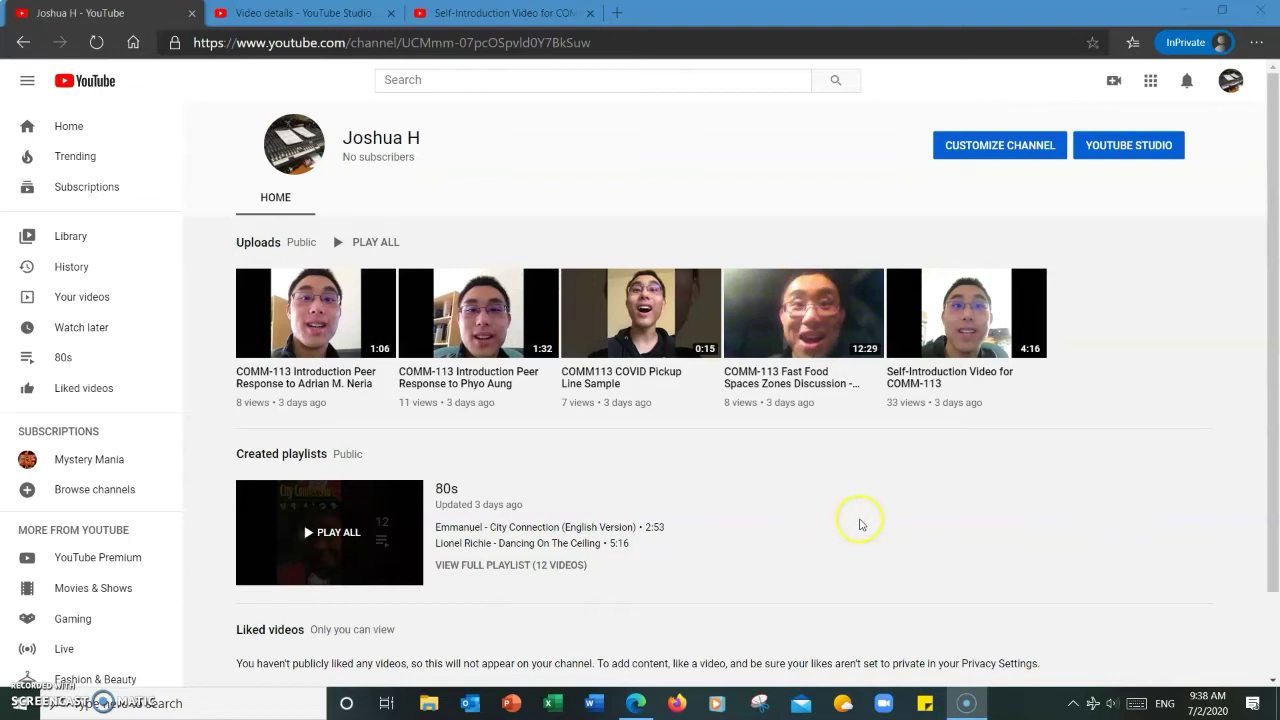
# Open the subtitles page of the video "Self-Introduction Video for COMM-113" in YouTube Studio
pyautogui.click(1231, 82)
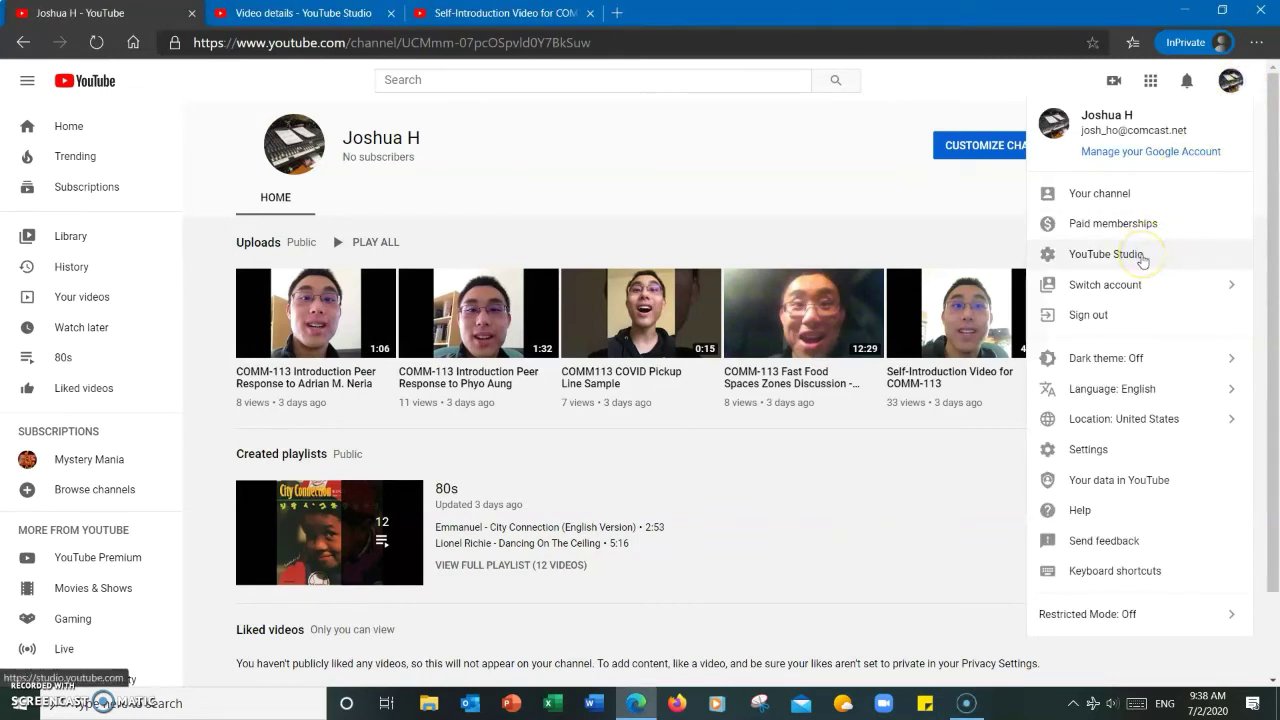
pyautogui.click(1105, 254)
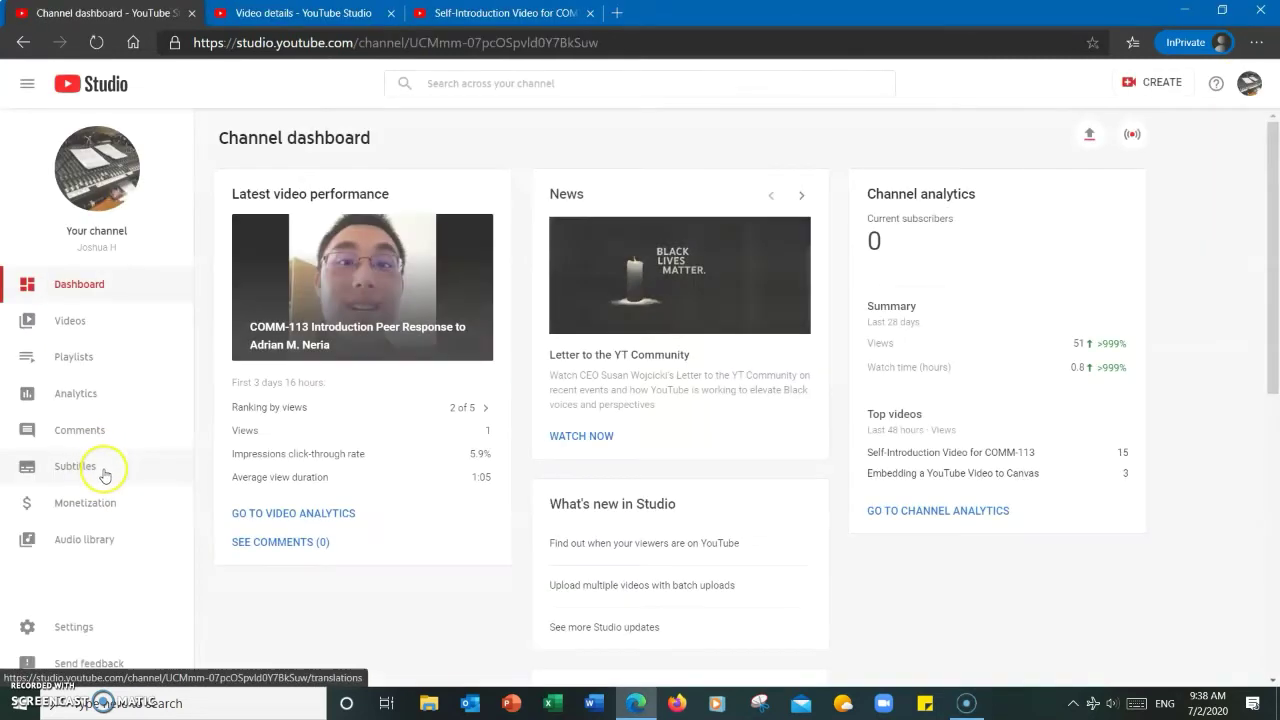
pyautogui.click(89, 333)
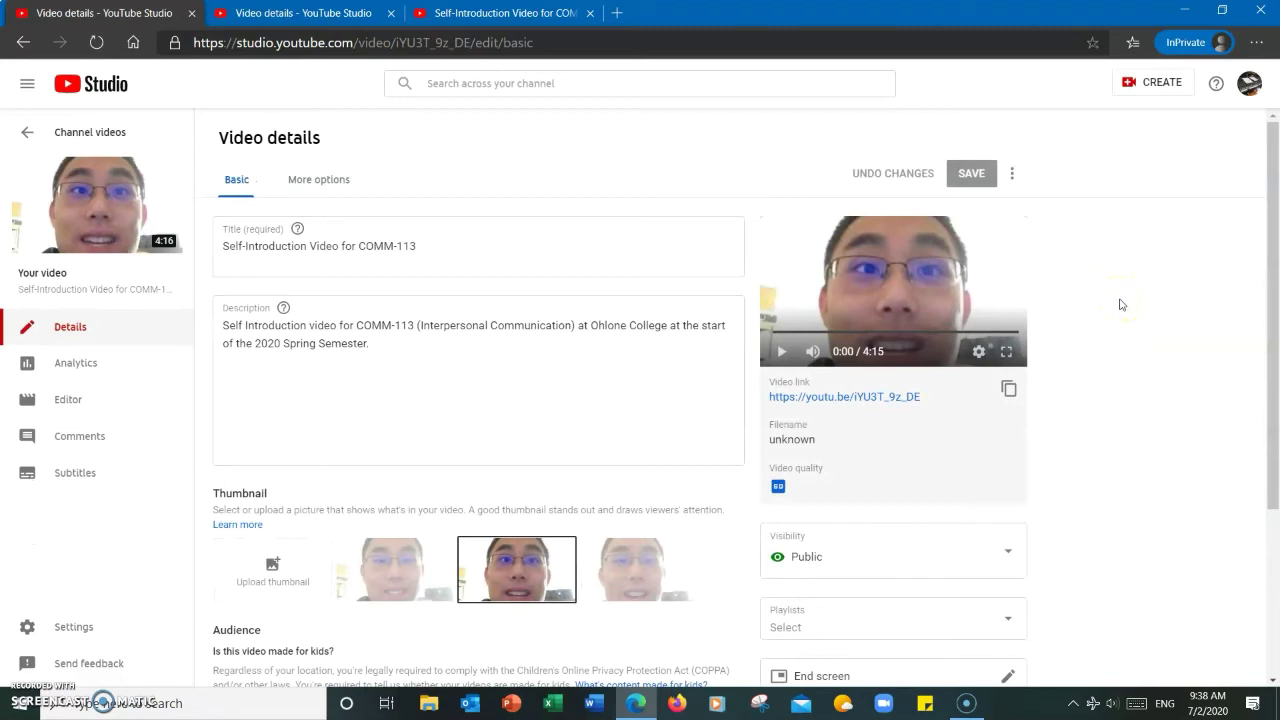
pyautogui.click(1116, 282)
pyautogui.click(159, 481)
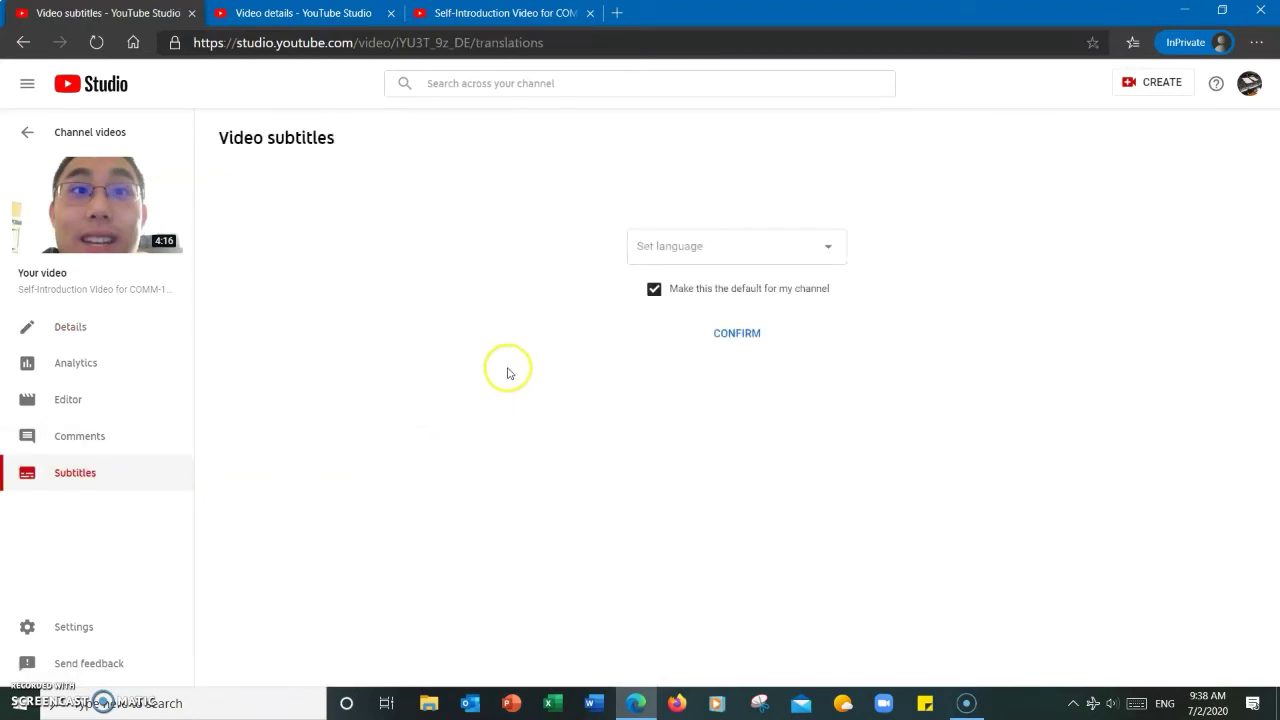
# Set the video's language to English (United States), keep it as the channel default, and confirm
pyautogui.click(640, 250)
pyautogui.scroll(-4, 690, 410)
pyautogui.scroll(-5, 700, 430)
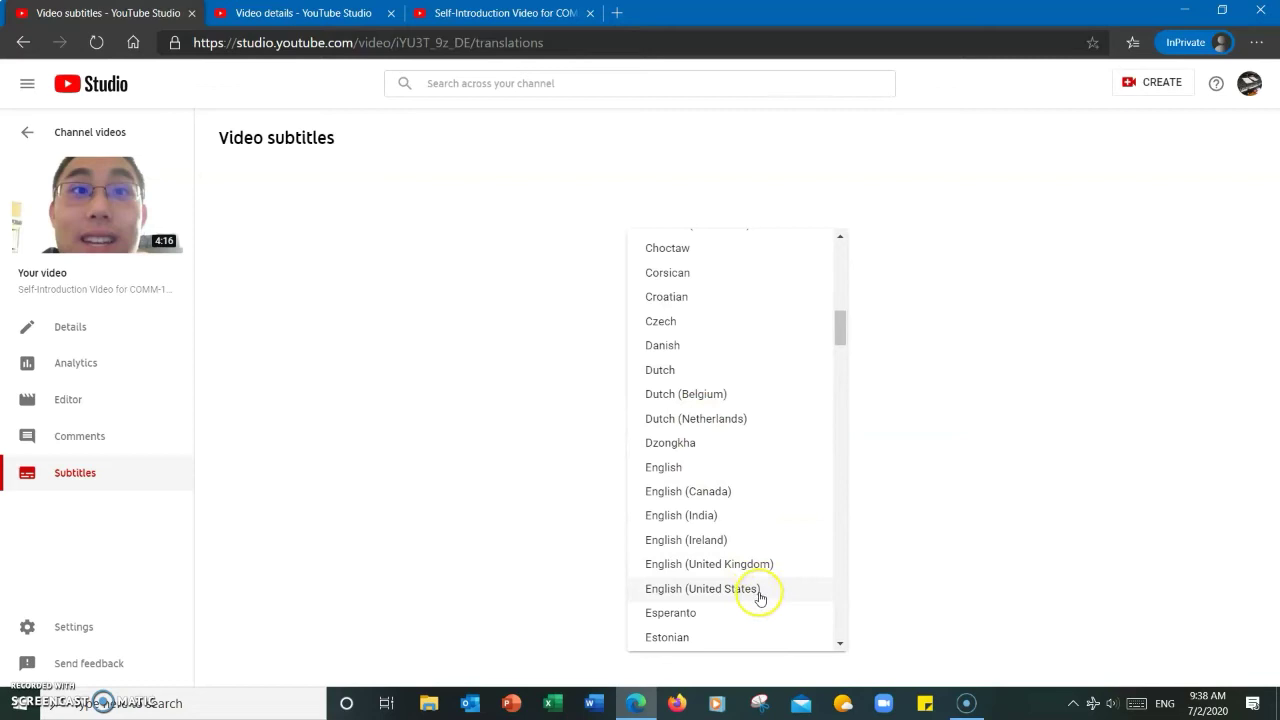
pyautogui.click(757, 592)
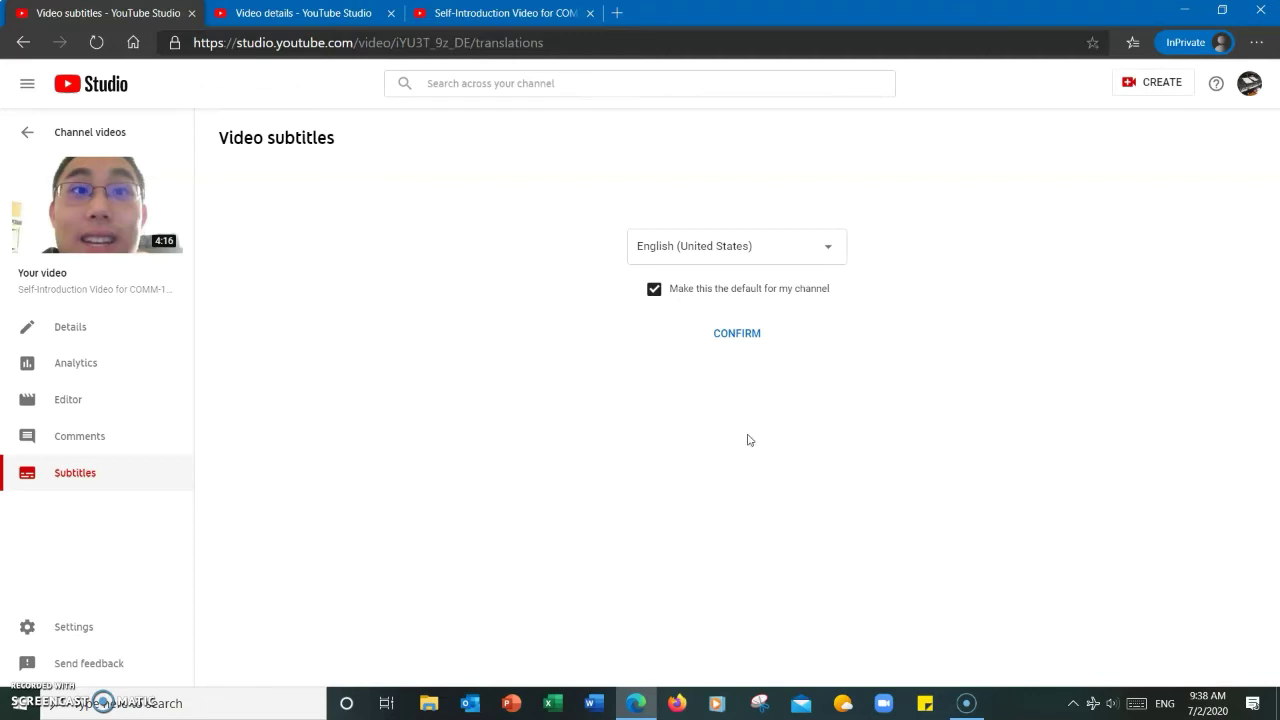
pyautogui.click(750, 405)
pyautogui.click(780, 383)
pyautogui.click(735, 336)
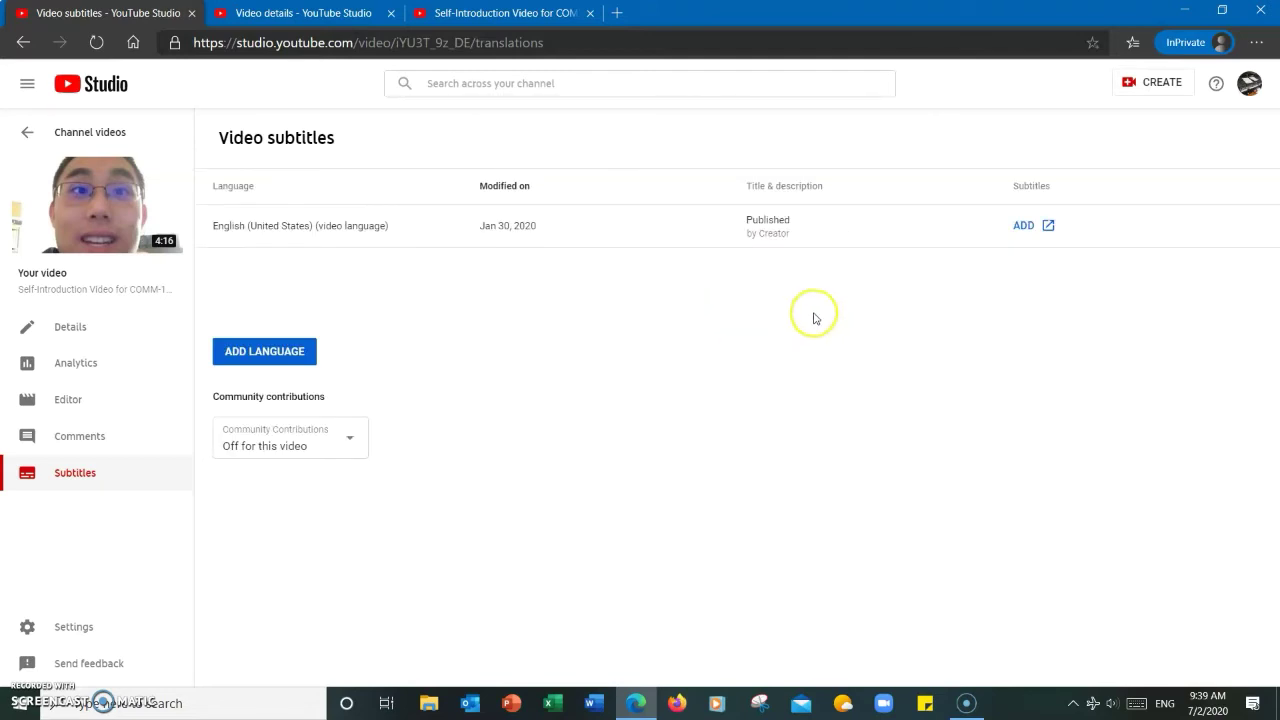
# Turn on community contributions for this video
pyautogui.click(801, 270)
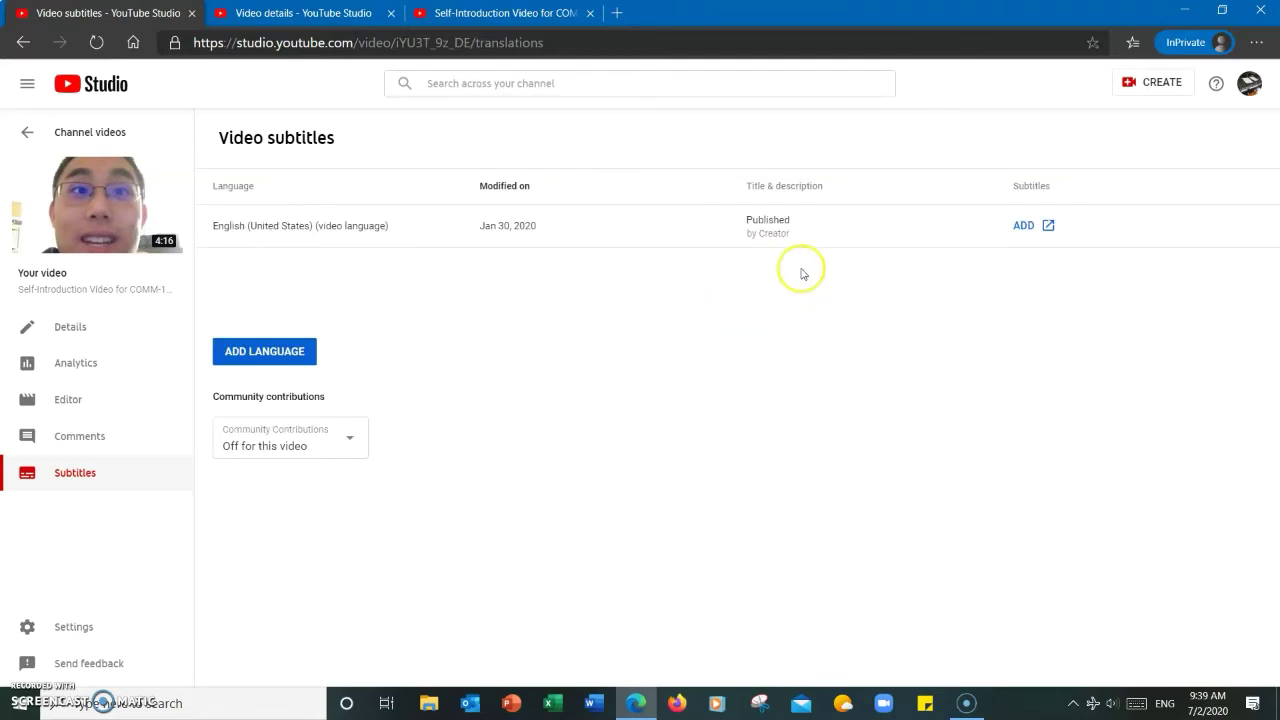
pyautogui.click(786, 334)
pyautogui.click(778, 339)
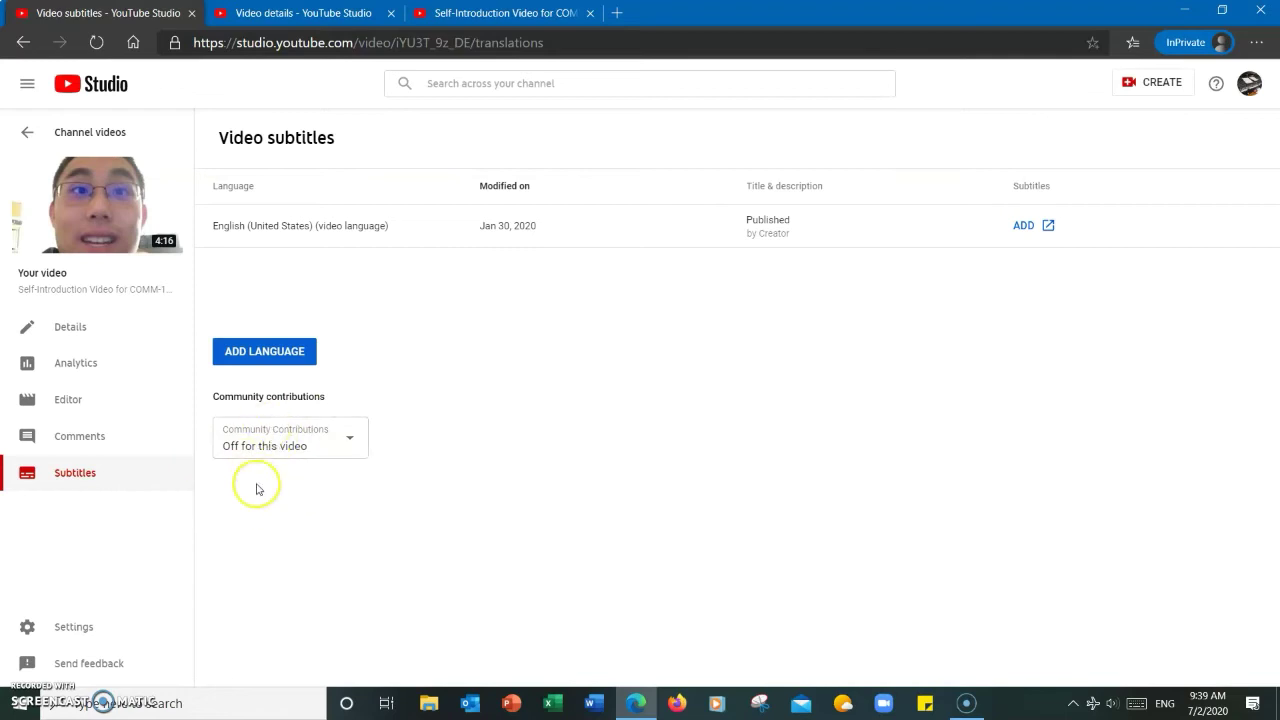
pyautogui.click(318, 440)
pyautogui.click(285, 459)
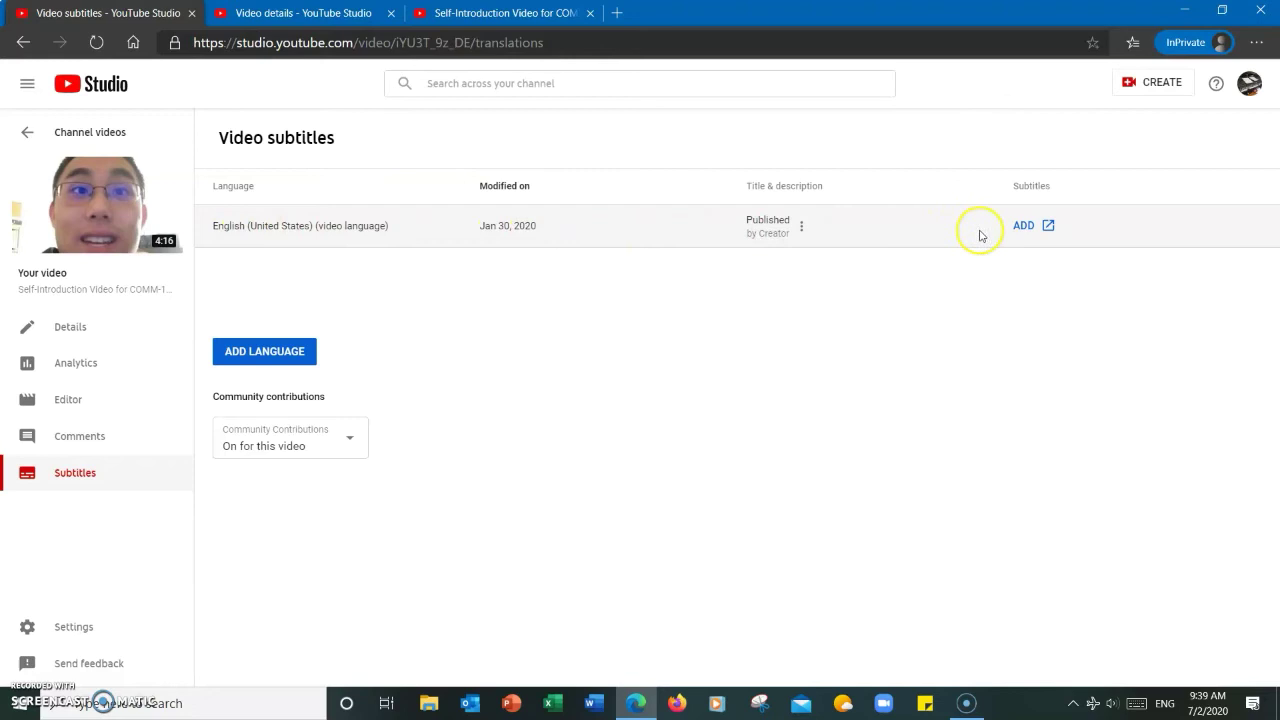
# Start creating new English (United States) subtitles from scratch and remove the auto-generated timing
pyautogui.click(1023, 228)
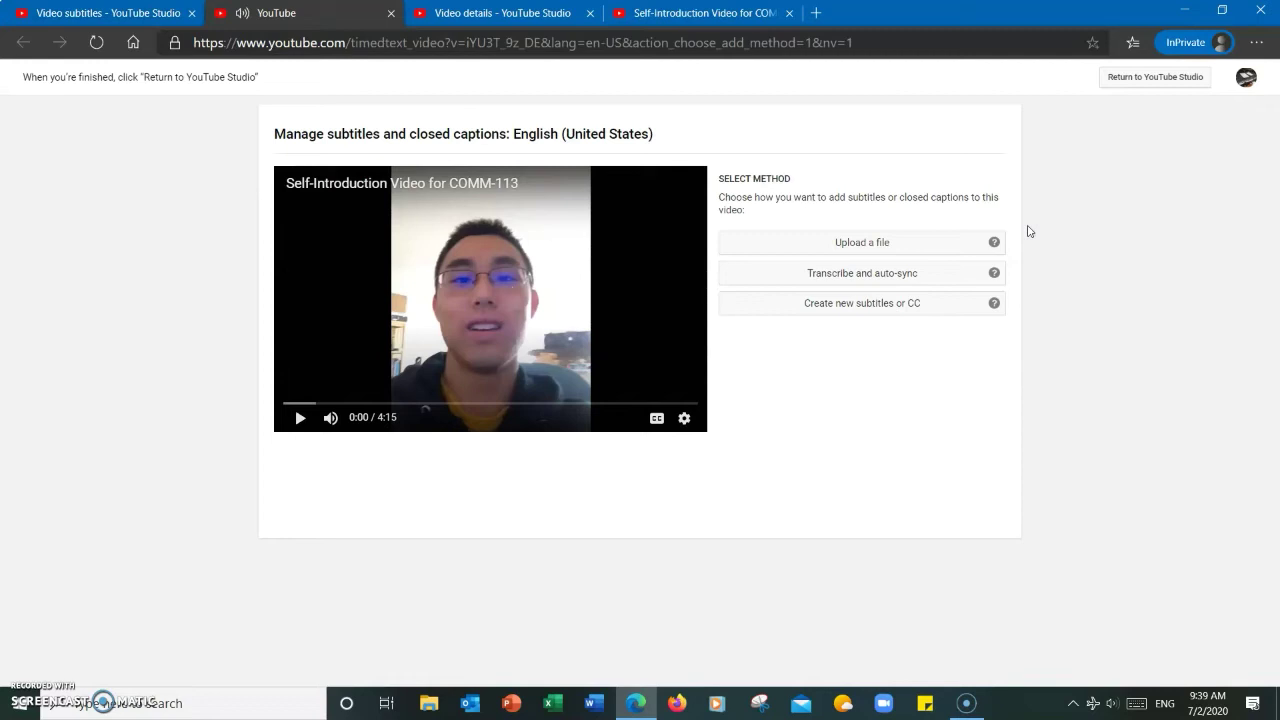
pyautogui.click(955, 244)
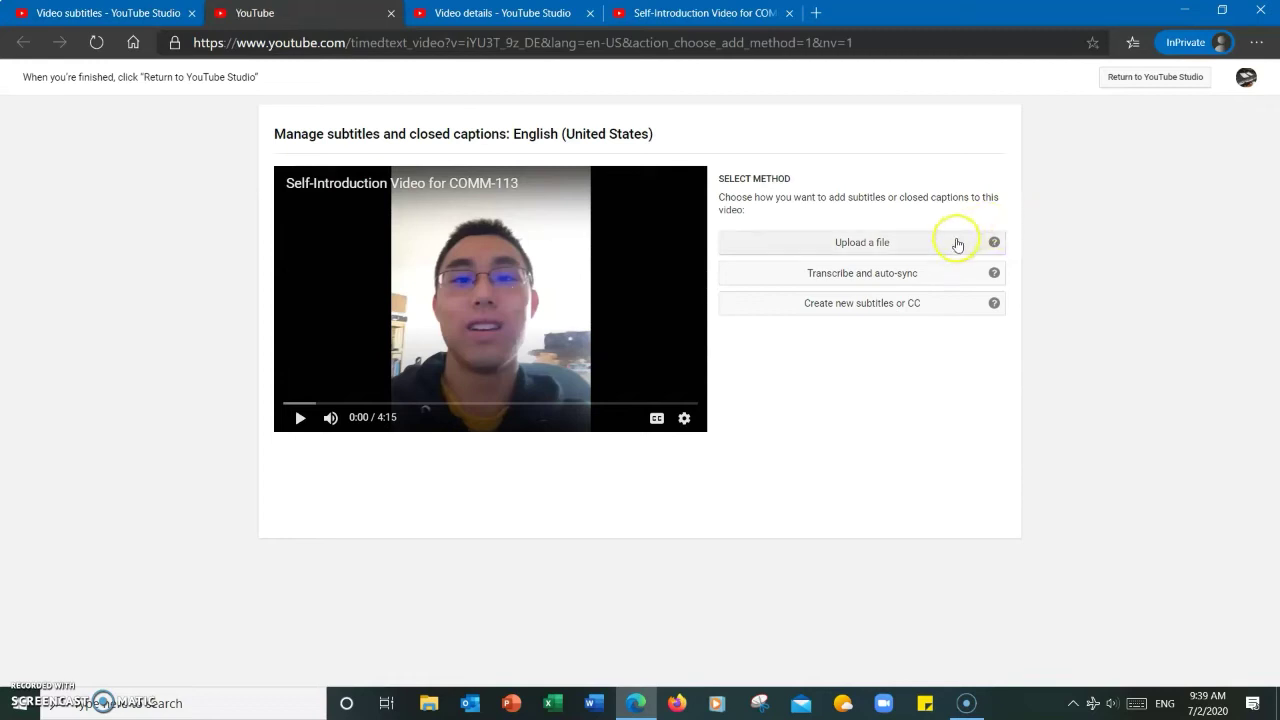
pyautogui.click(947, 311)
pyautogui.click(941, 310)
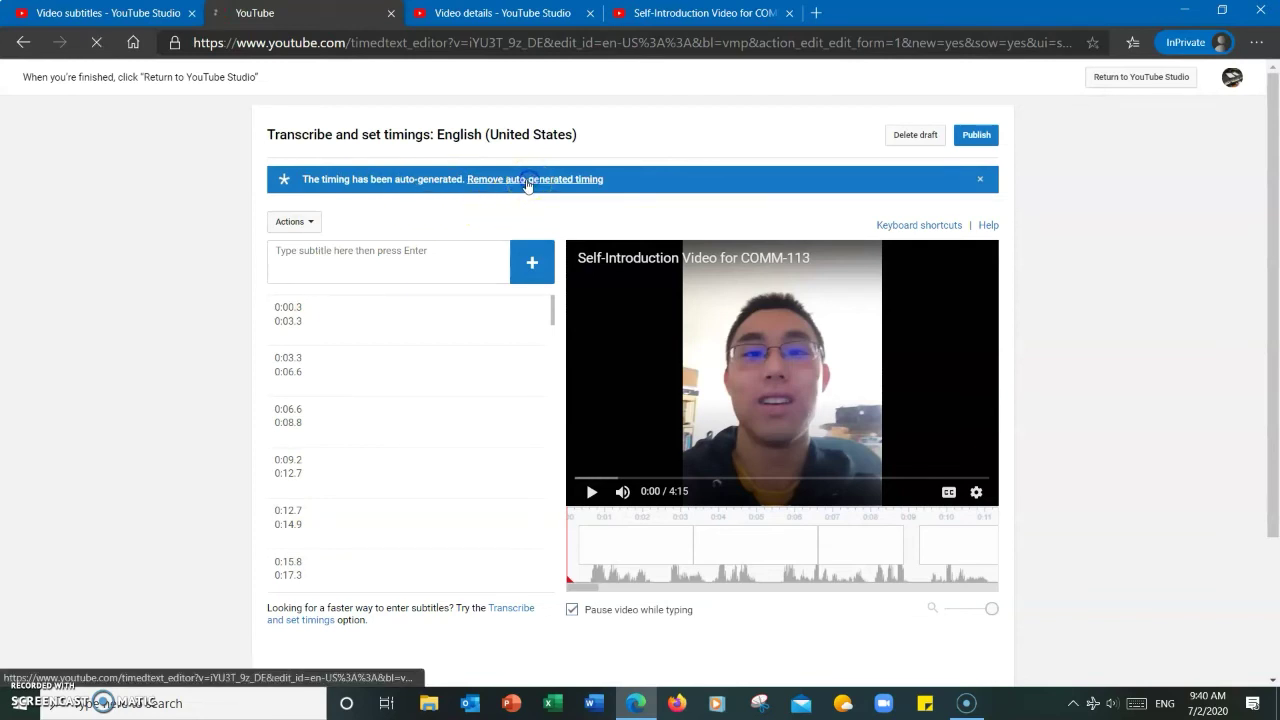
pyautogui.click(531, 181)
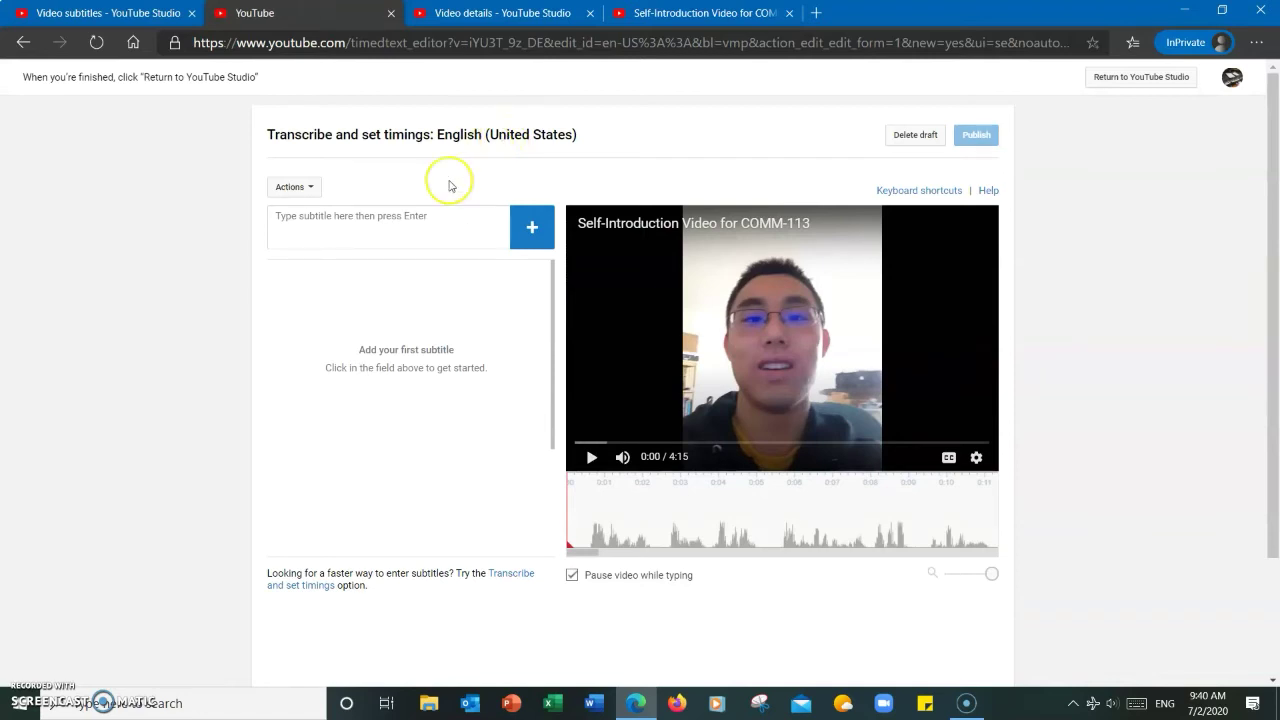
# Add the first subtitle, "Well howdy, everyone!", at the start of the video
pyautogui.click(424, 214)
pyautogui.write('We')
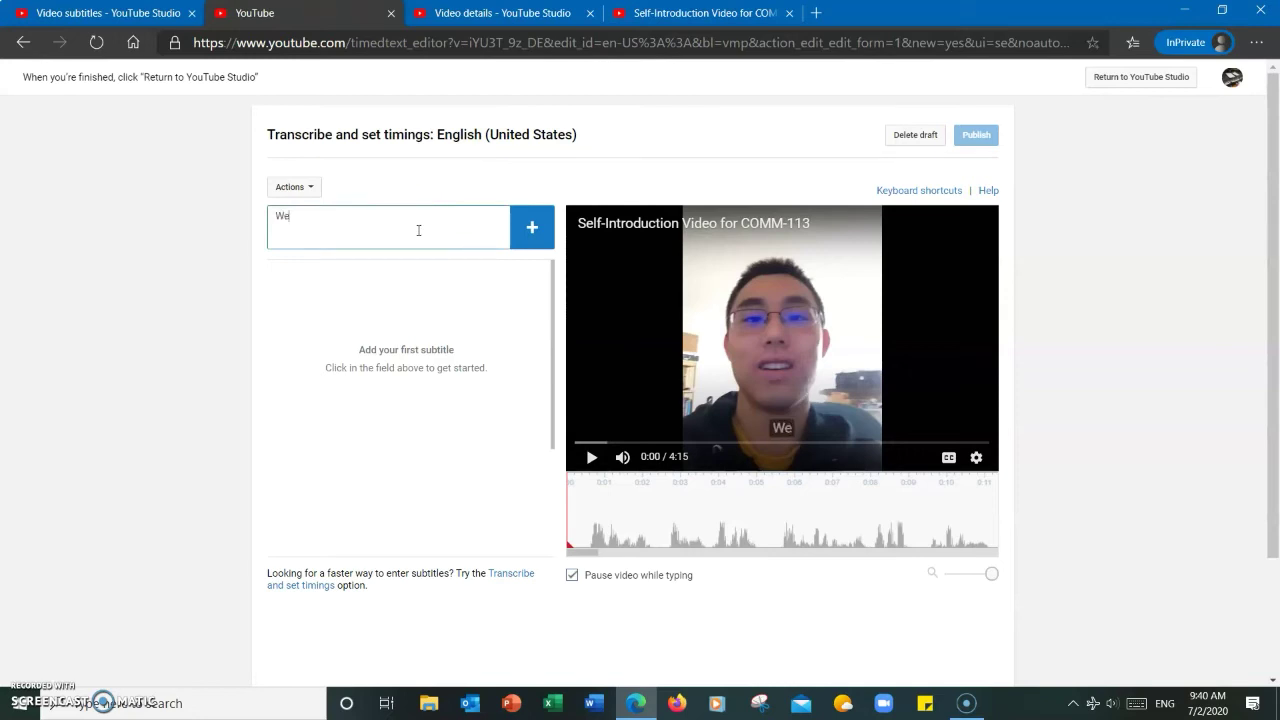
pyautogui.write('ll howdy, everyone!')
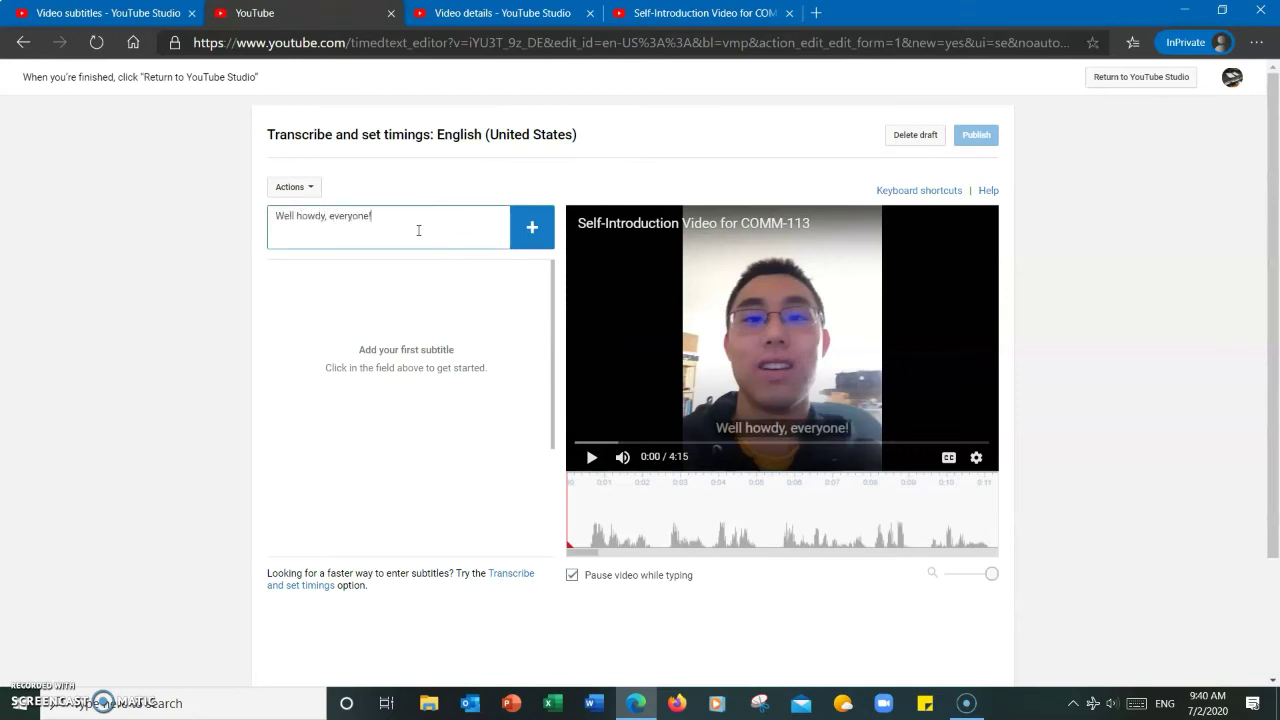
pyautogui.press('Return')
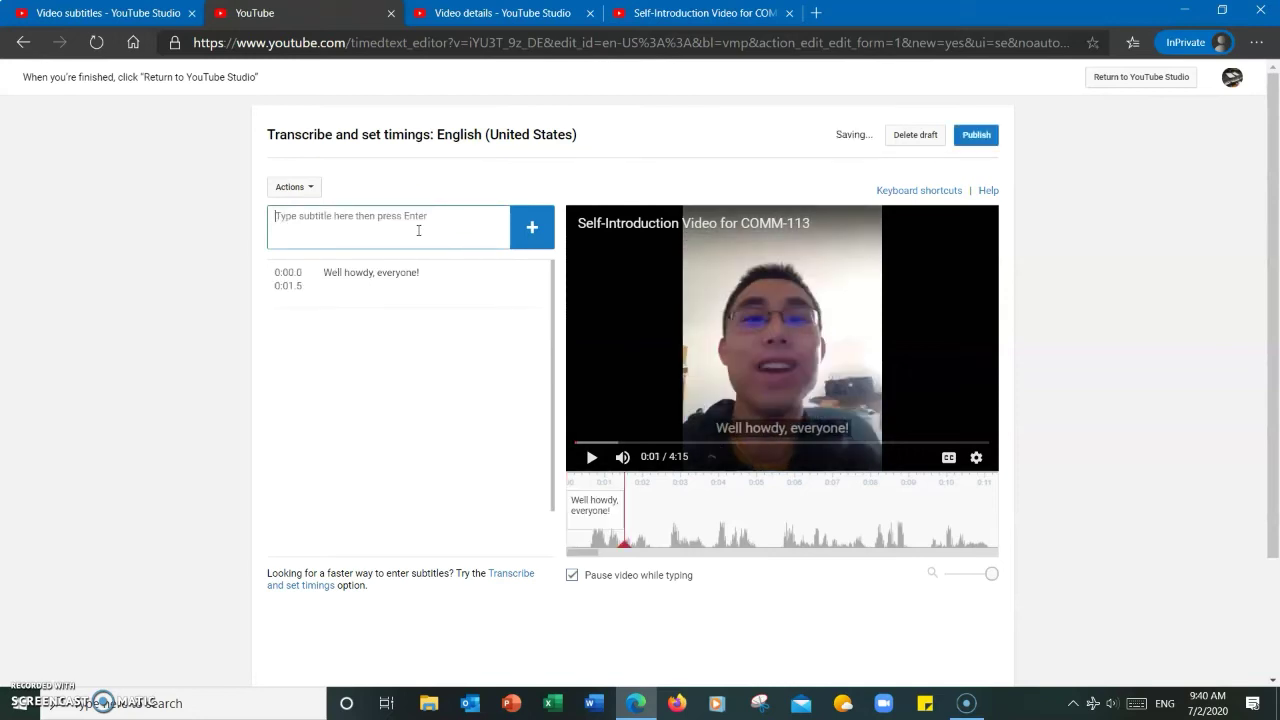
# Retime the first subtitle on the timeline to run from about 0:00.5 to 0:02.2
pyautogui.click(602, 506)
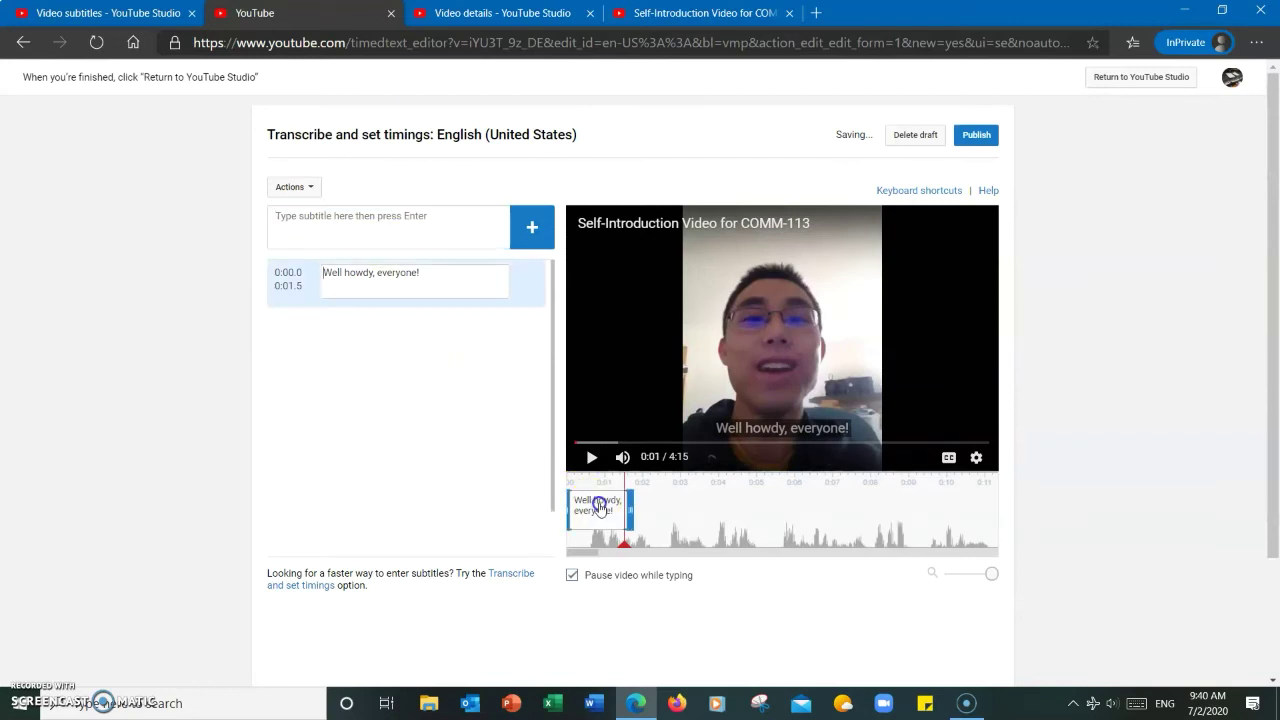
pyautogui.moveTo(610, 507); pyautogui.dragTo(633, 507)
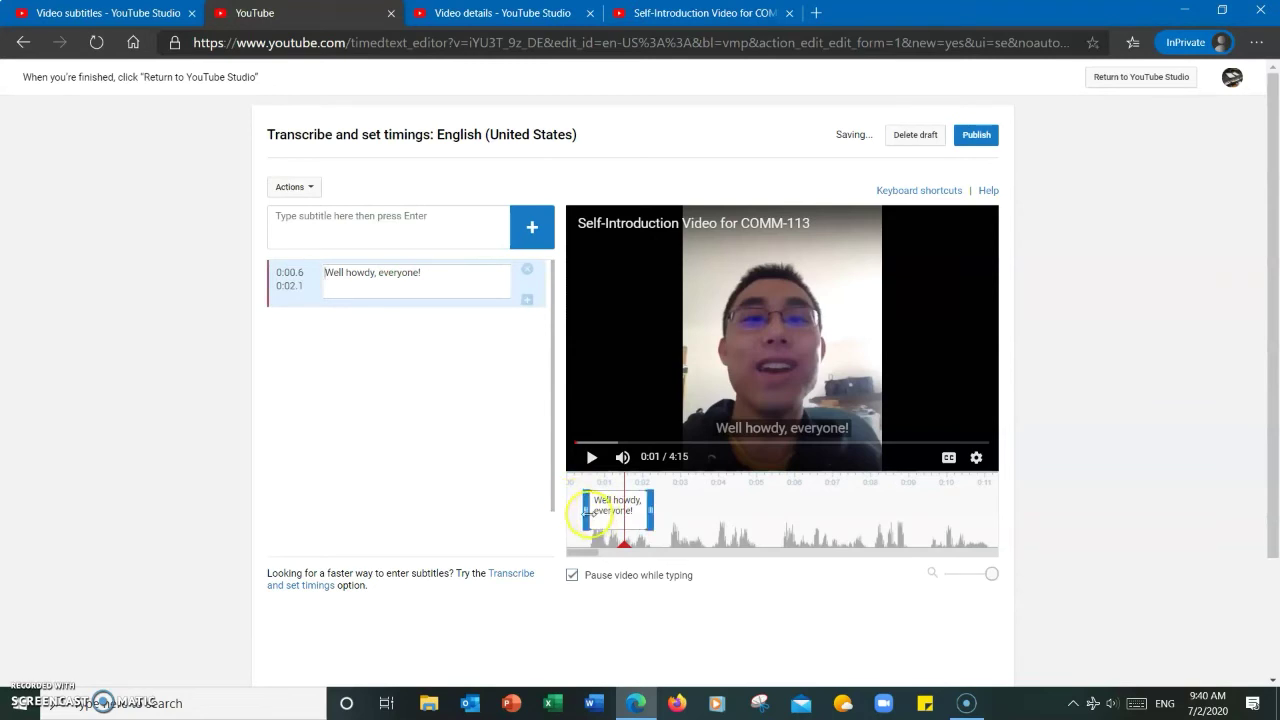
pyautogui.moveTo(585, 513); pyautogui.dragTo(653, 514)
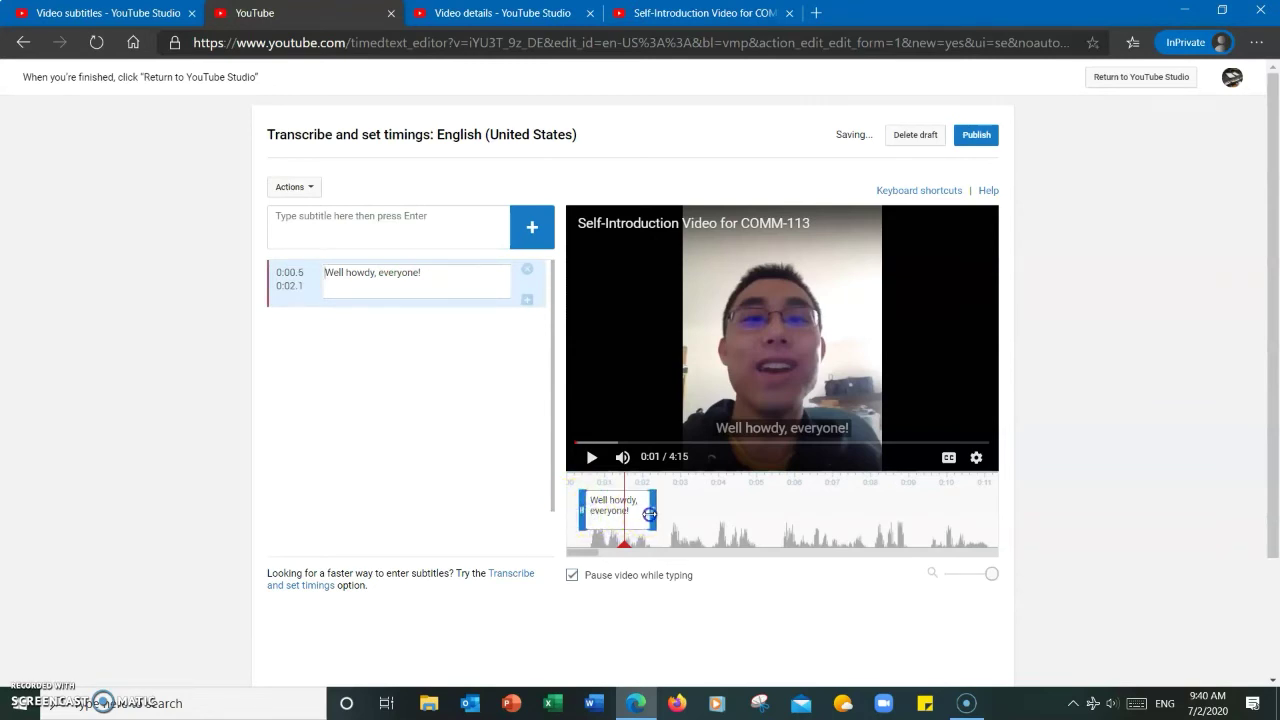
# Advance to about 0:02 and add a subtitle giving the speaker's full name, "and I am taking COMM-113 because, well, first off, it's required for my GE!"
pyautogui.click(737, 511)
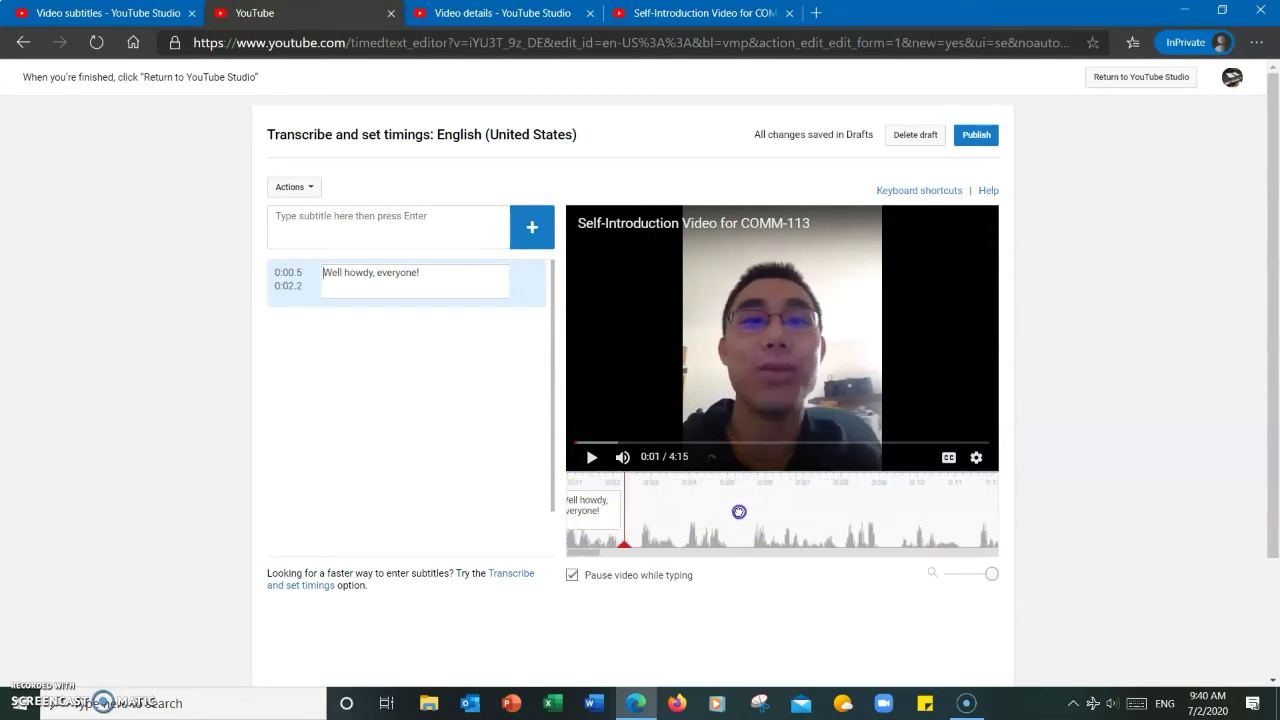
pyautogui.click(445, 214)
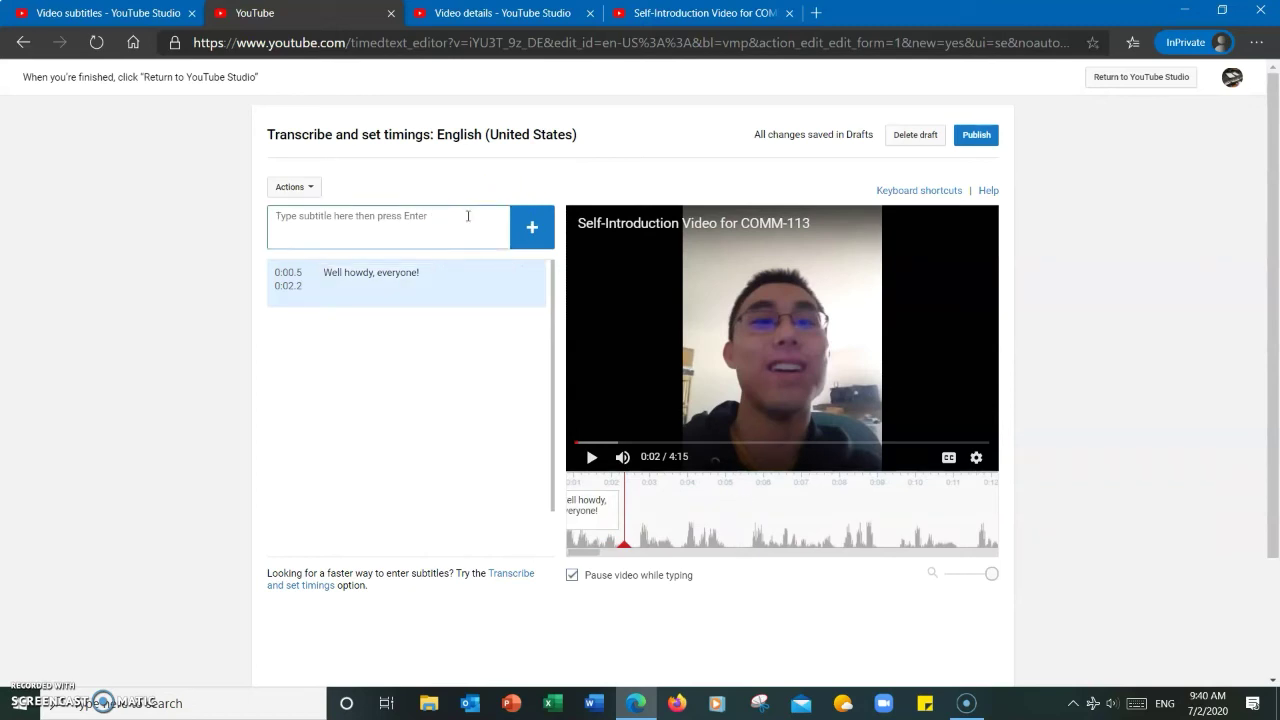
pyautogui.write('My name is Josh')
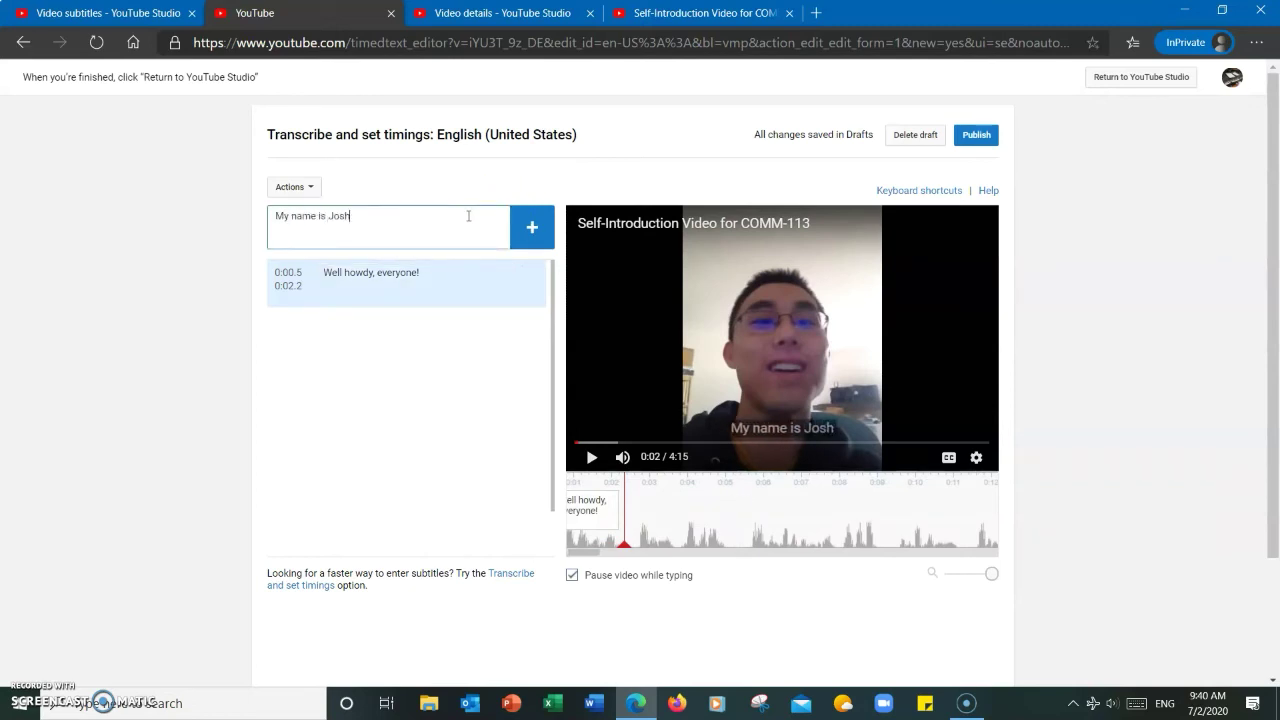
pyautogui.write('ua Ho, and I a')
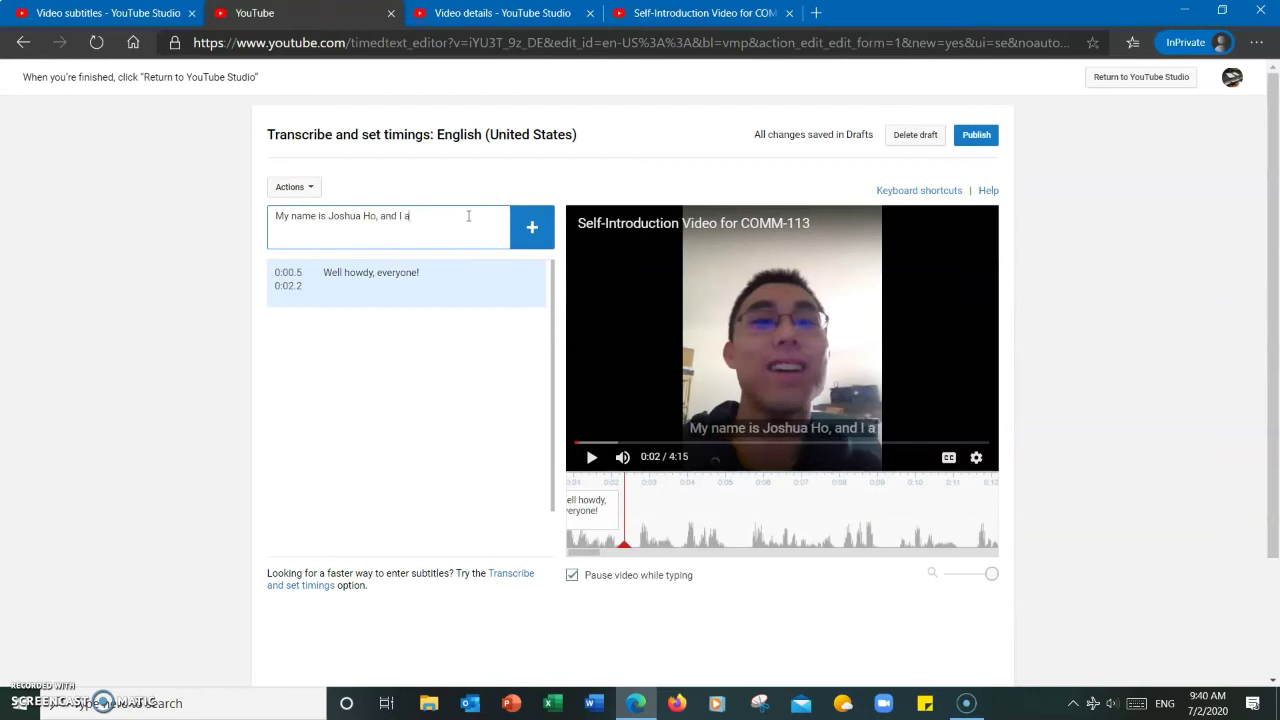
pyautogui.write('m taking COMM-')
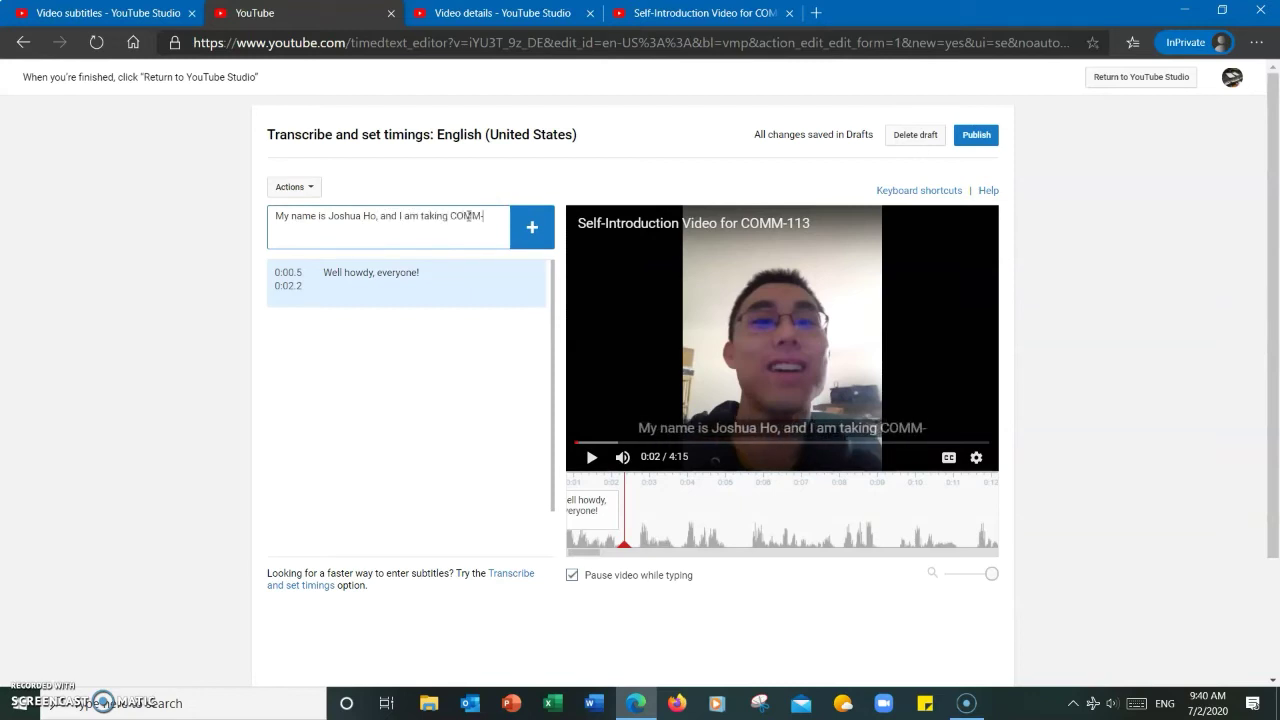
pyautogui.write('113 because, well,')
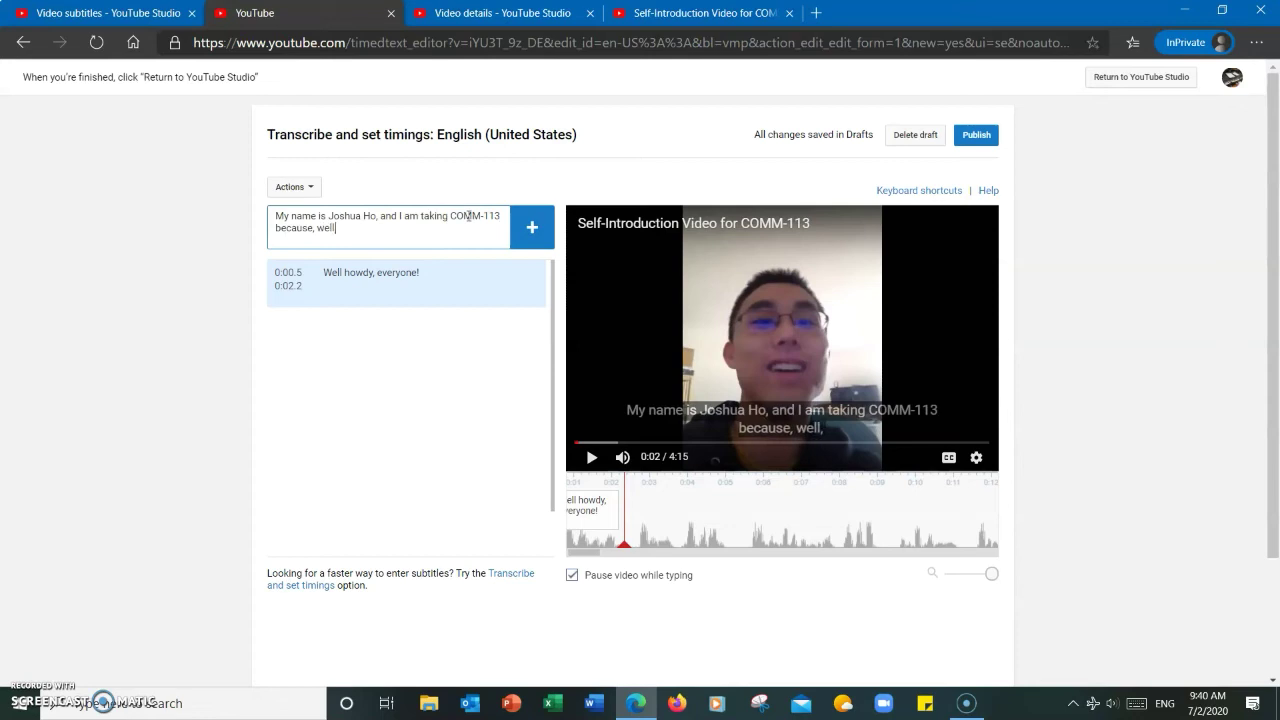
pyautogui.write(" first off, it's")
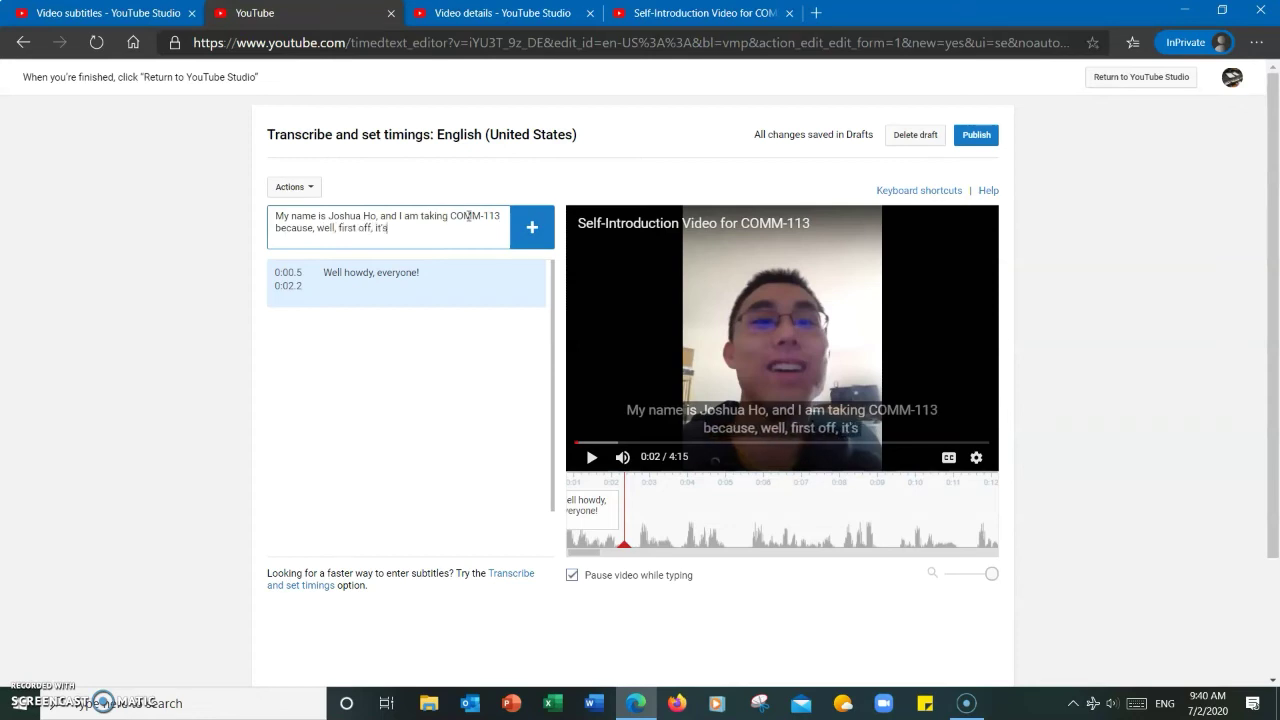
pyautogui.write(' required for my')
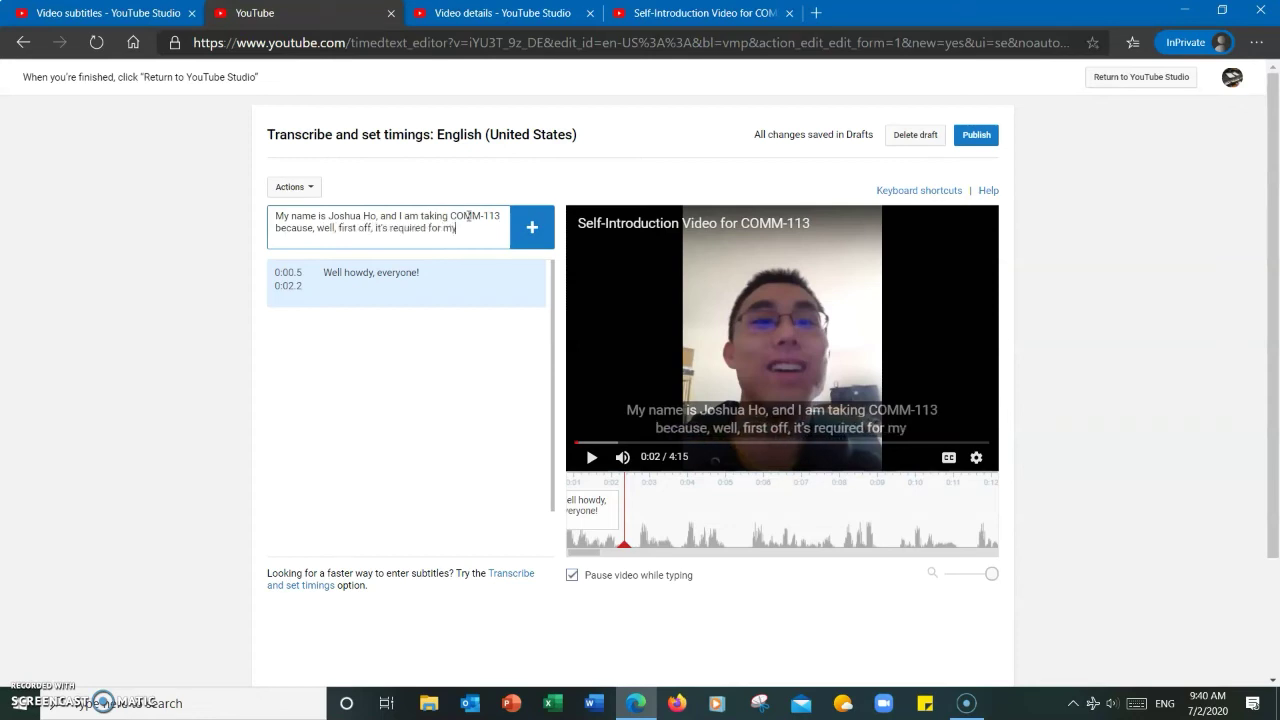
pyautogui.write(' GE!')
pyautogui.press('Return')
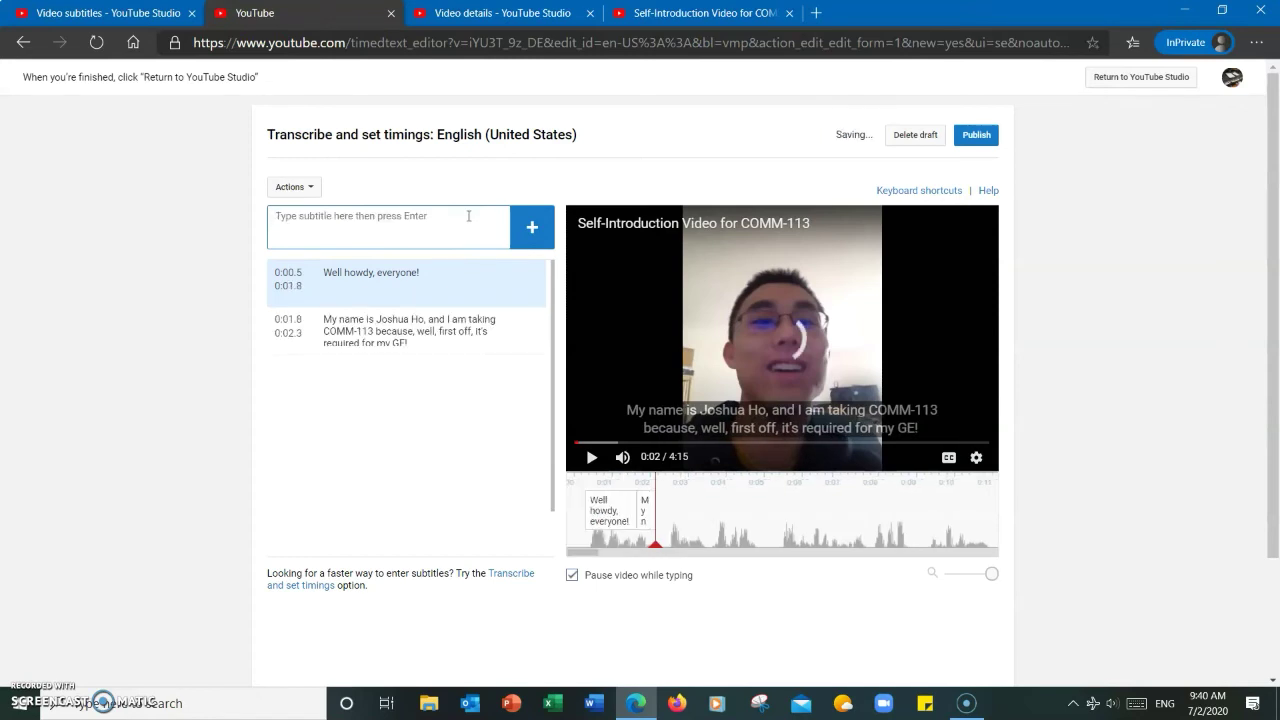
# Extend the second subtitle's end to about 0:10.9 and play the video from the beginning to check both subtitles
pyautogui.click(655, 517)
pyautogui.moveTo(657, 520); pyautogui.dragTo(986, 533)
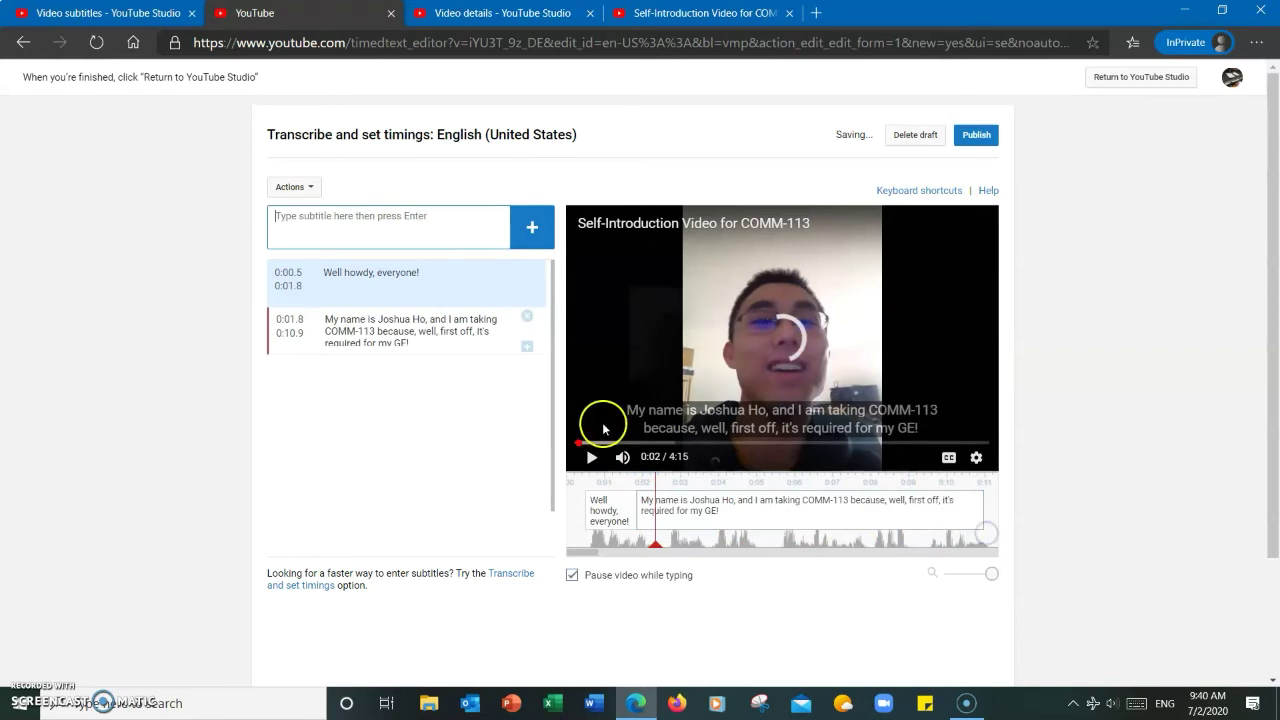
pyautogui.moveTo(582, 443); pyautogui.dragTo(549, 429)
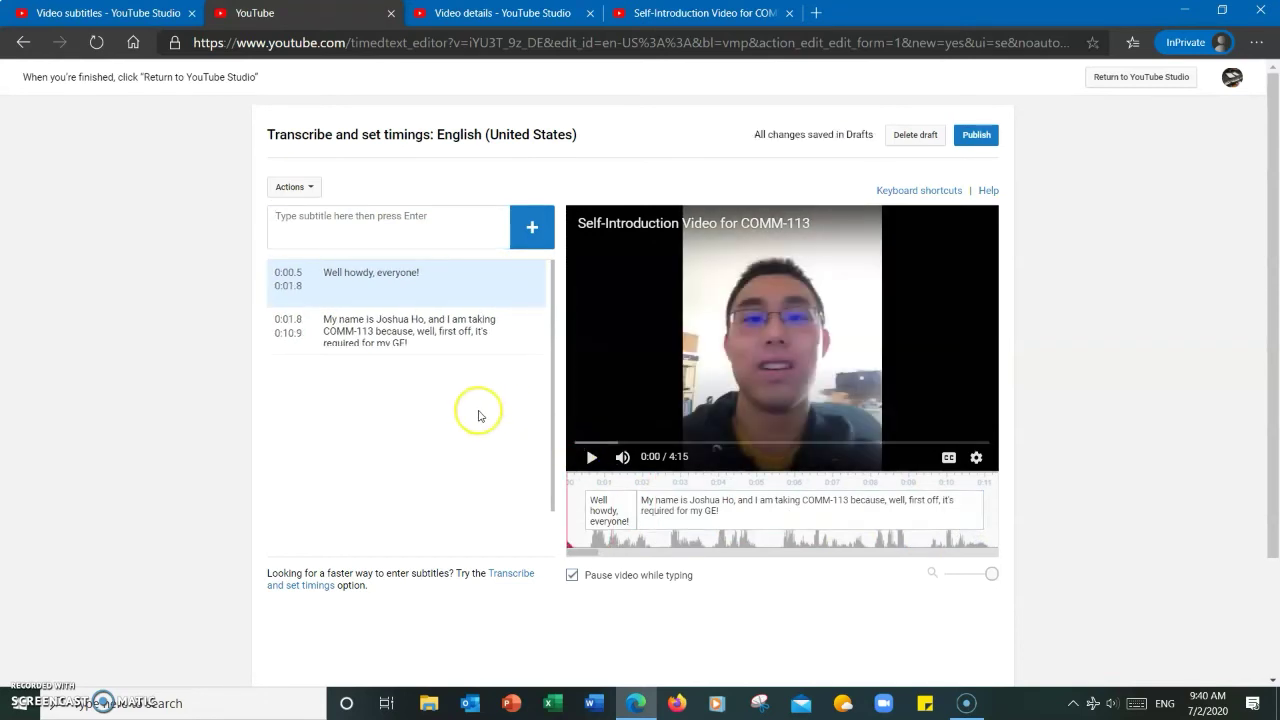
pyautogui.click(591, 460)
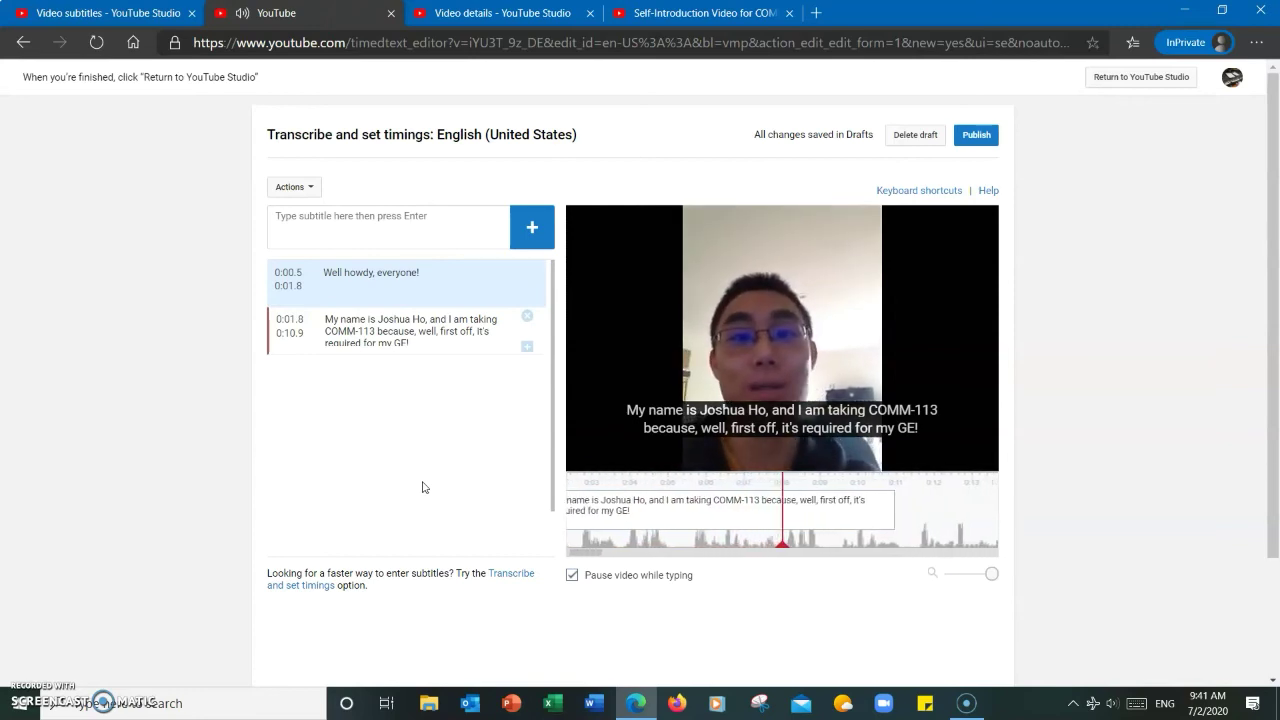
pyautogui.click(416, 487)
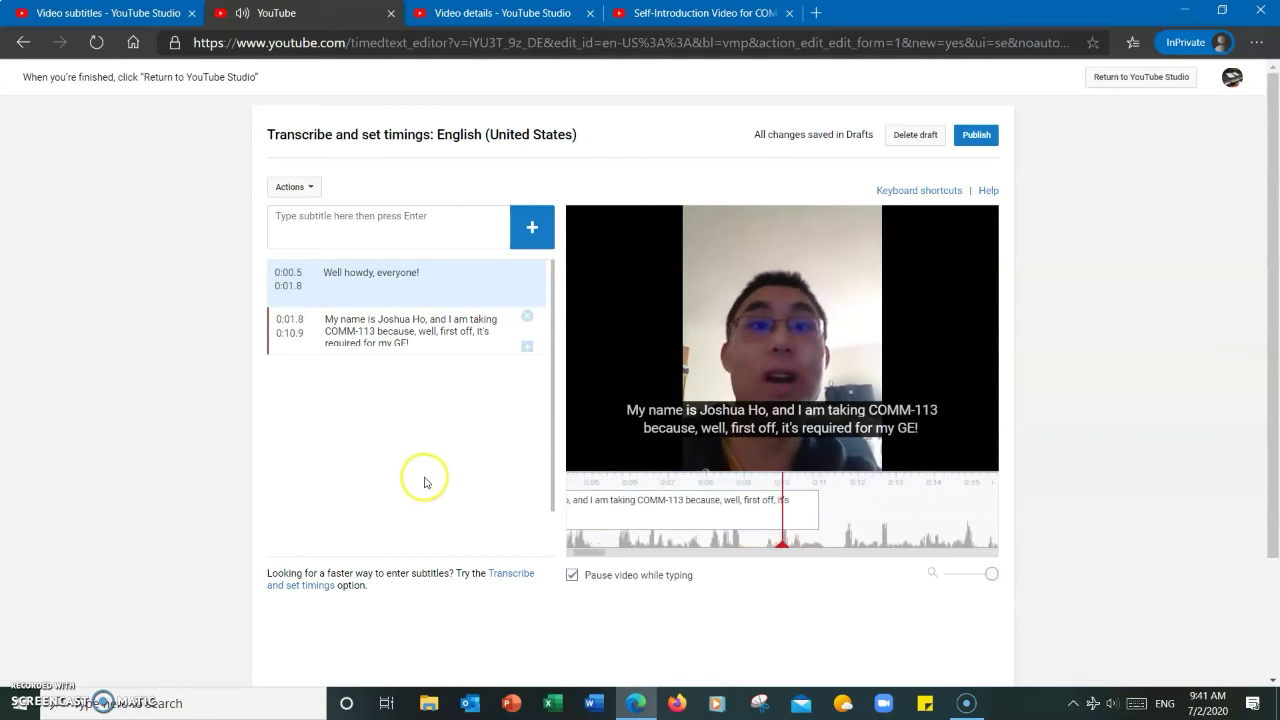
pyautogui.click(586, 371)
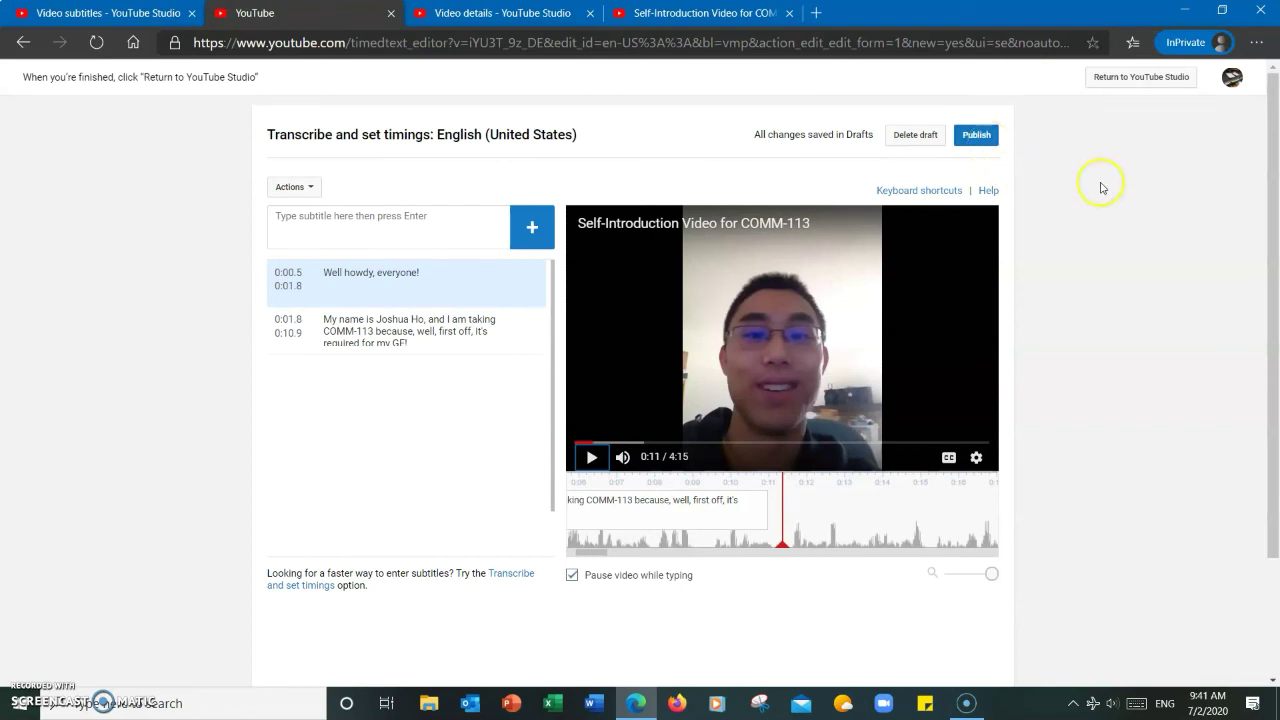
# Switch to the account's other channel with the green avatar, open youtube.com/watch?v=iYU3T_9z_DE and pause the video
pyautogui.click(1230, 80)
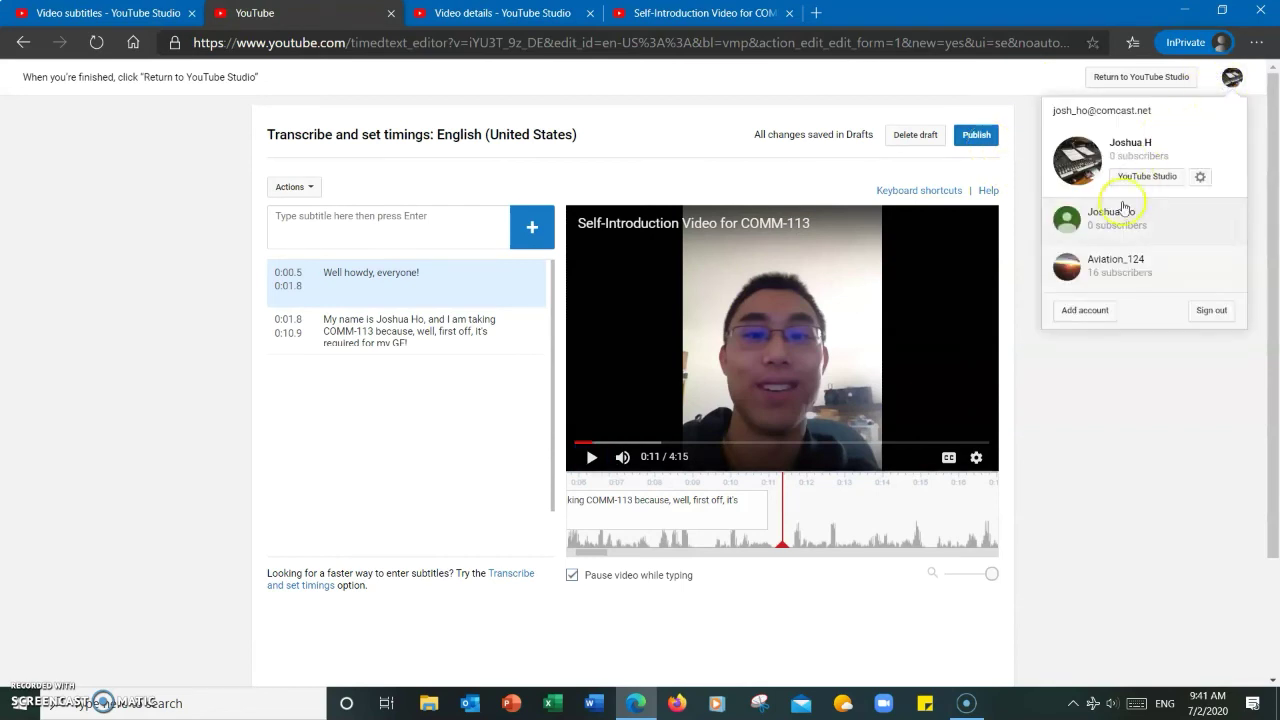
pyautogui.click(1071, 225)
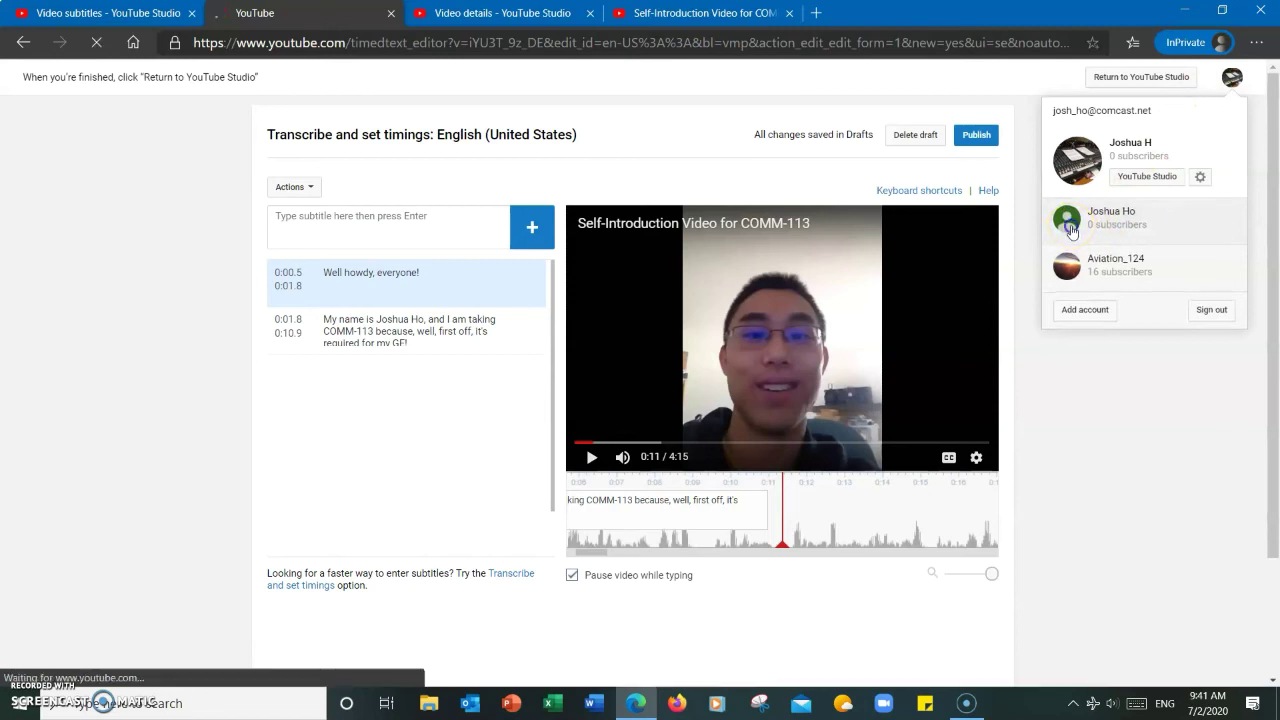
pyautogui.click(600, 43)
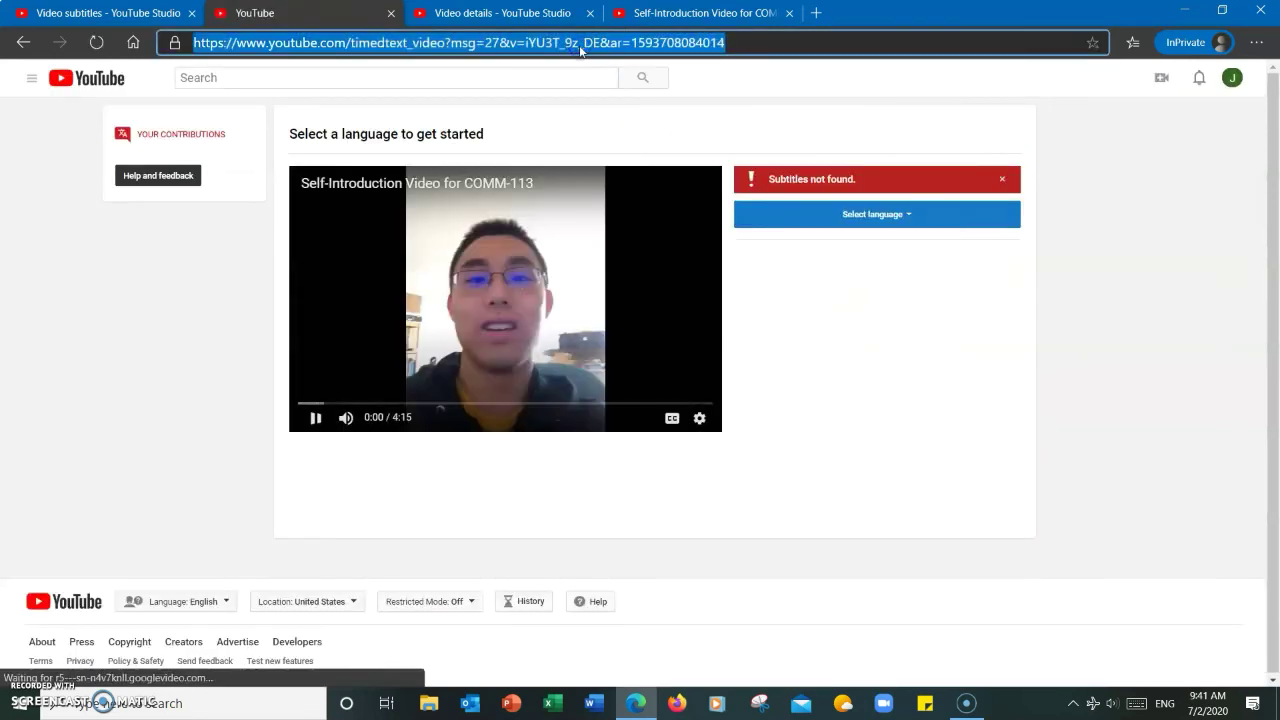
pyautogui.write('https://www.youtube.com/watch?v=iYU3T_9z_DE')
pyautogui.press('Return')
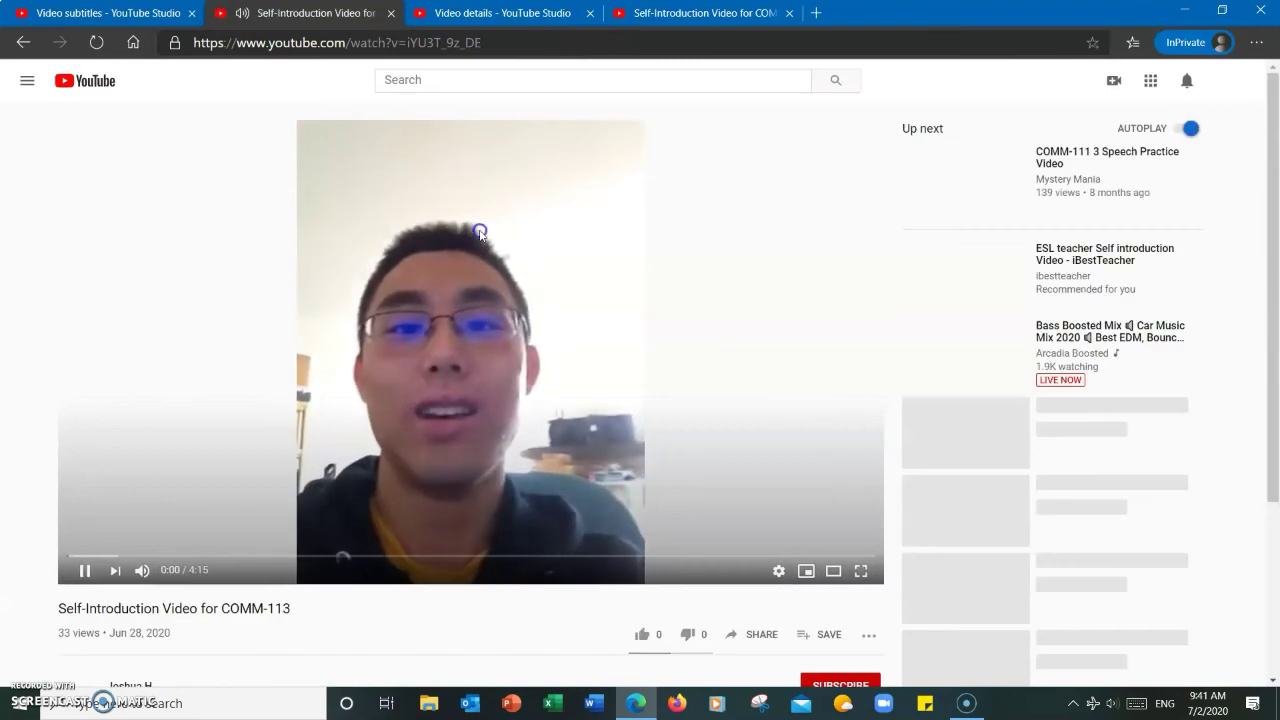
pyautogui.click(480, 235)
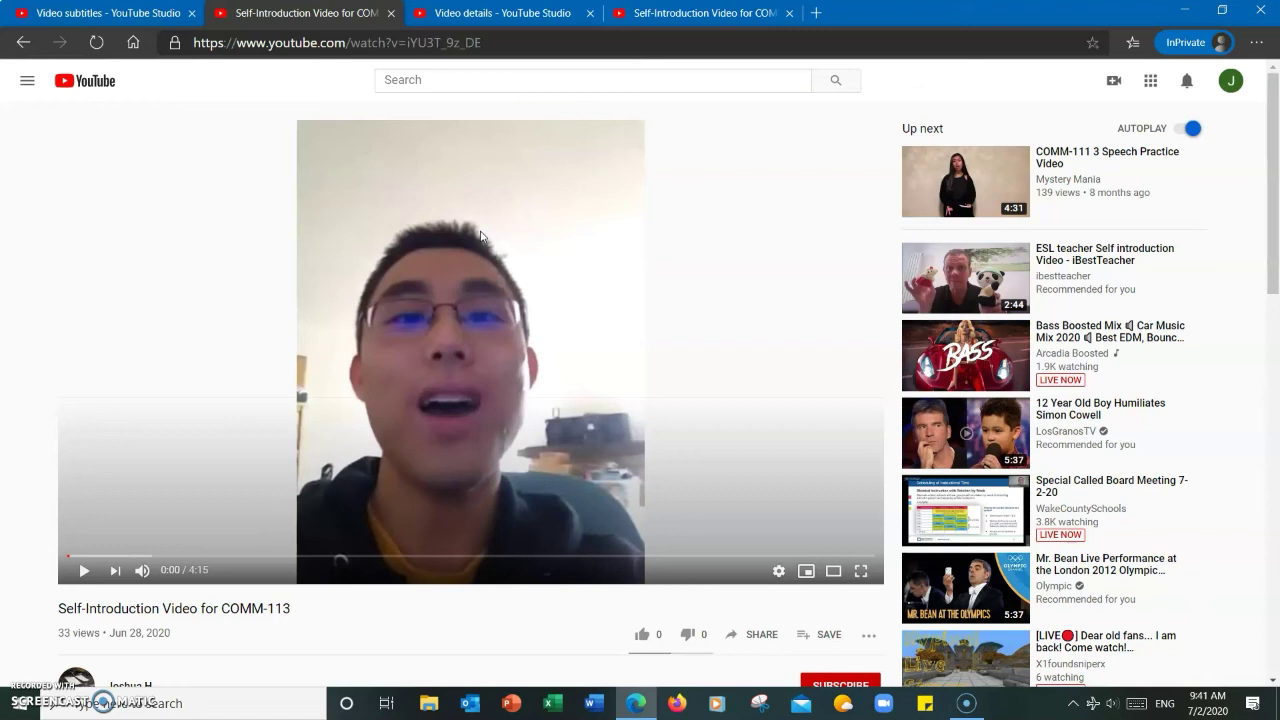
# Start a community subtitle contribution from the video player's subtitle settings, choosing English (United States) as the language
pyautogui.click(778, 571)
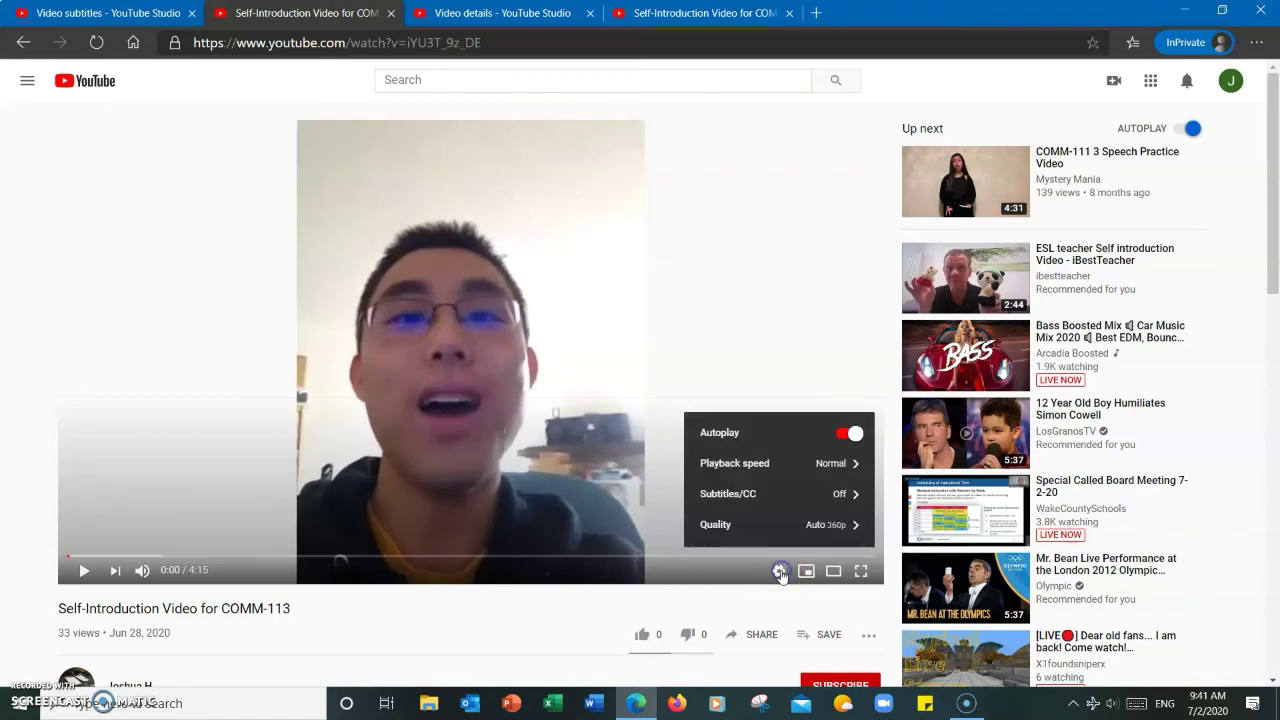
pyautogui.click(750, 493)
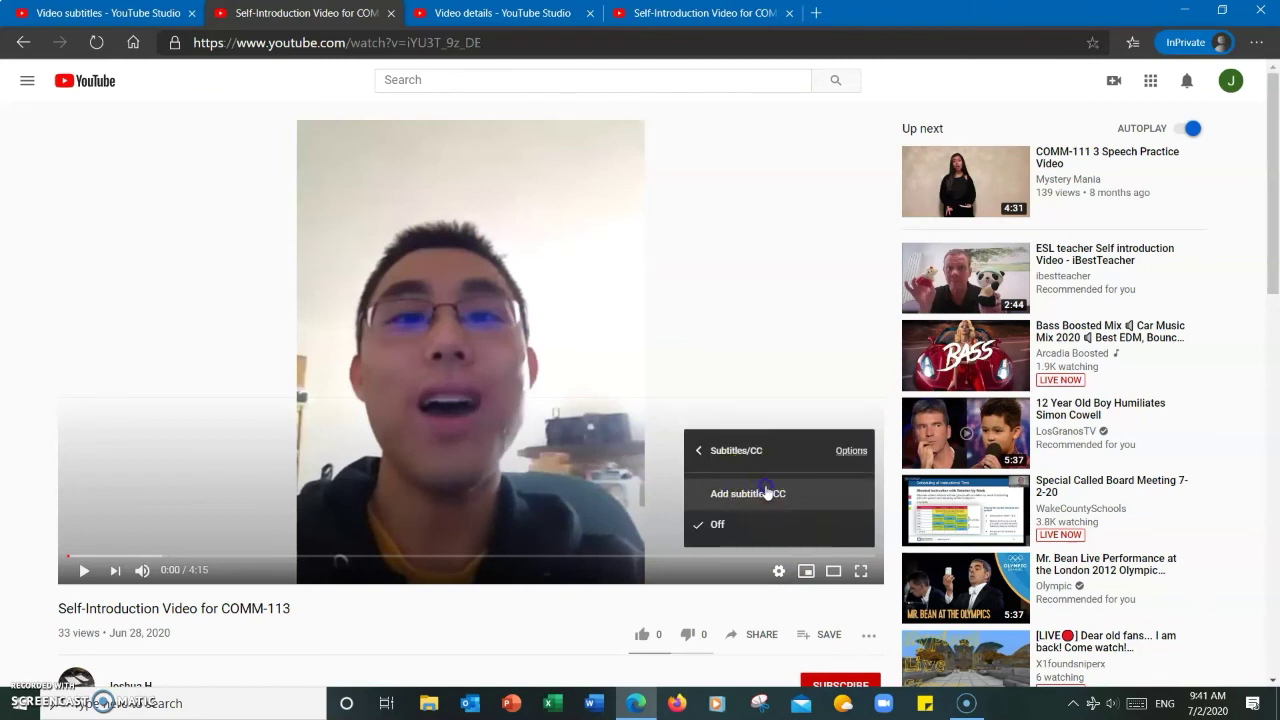
pyautogui.click(766, 491)
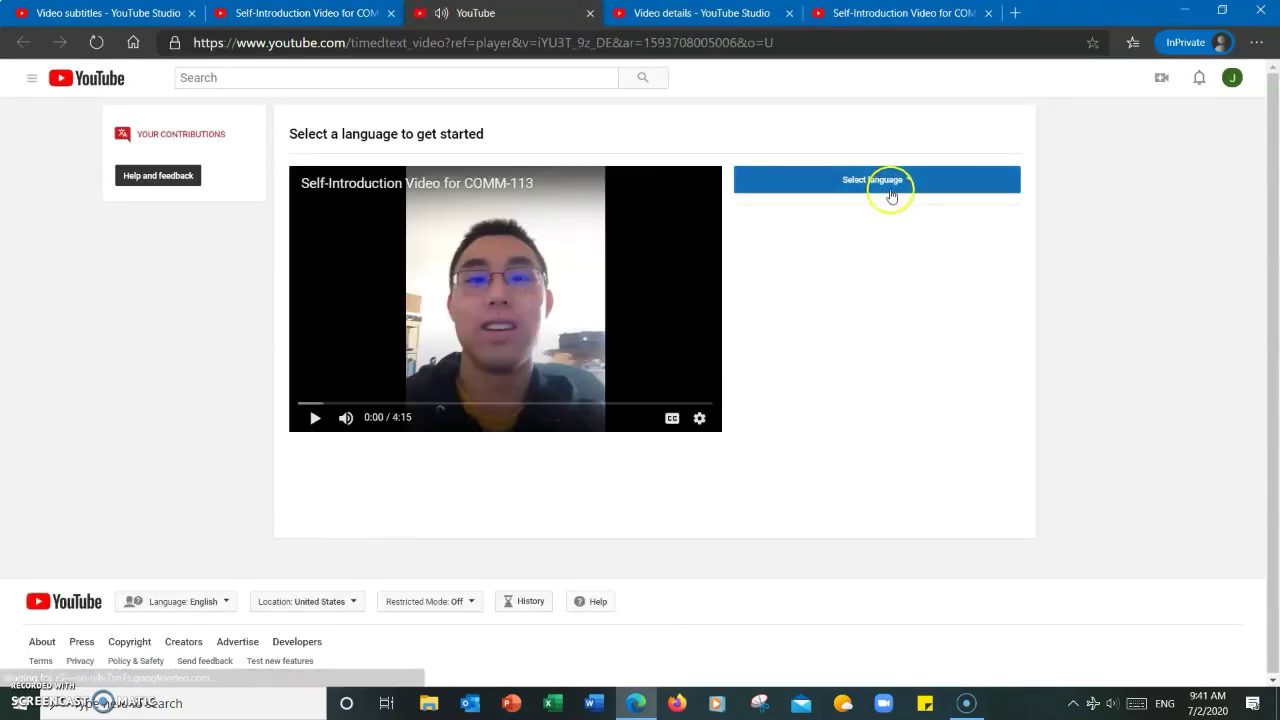
pyautogui.click(891, 185)
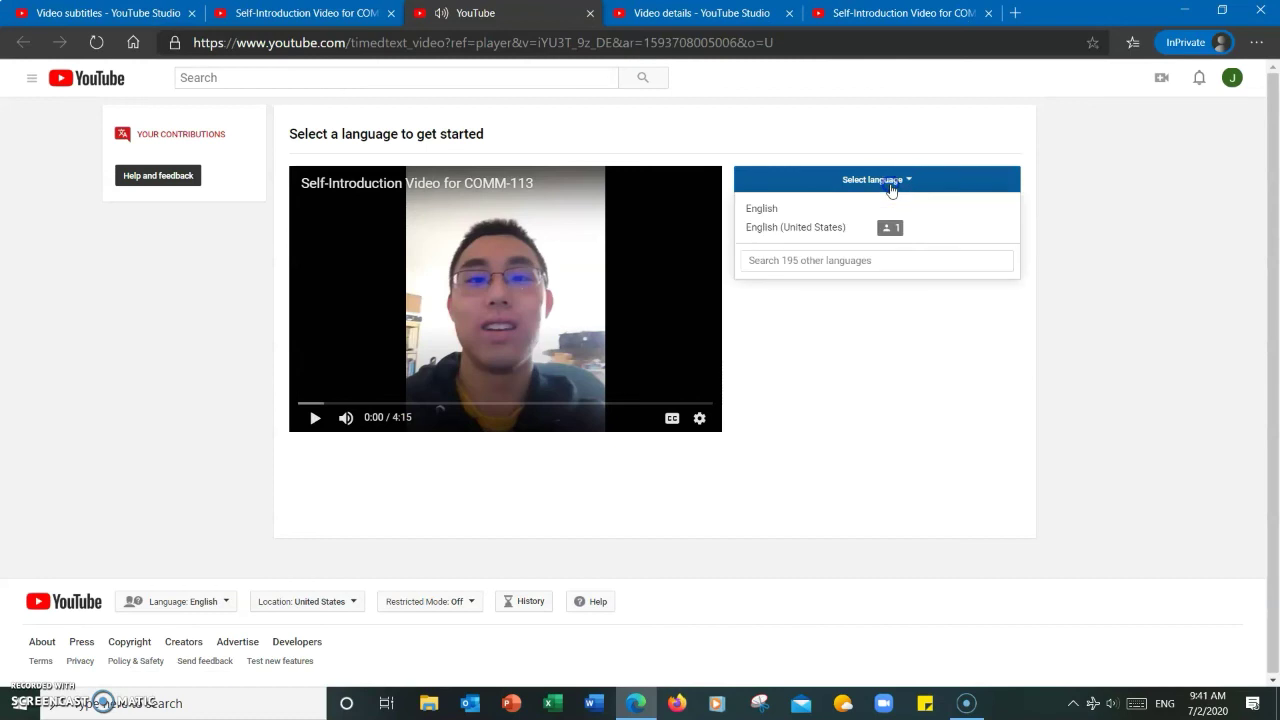
pyautogui.click(800, 228)
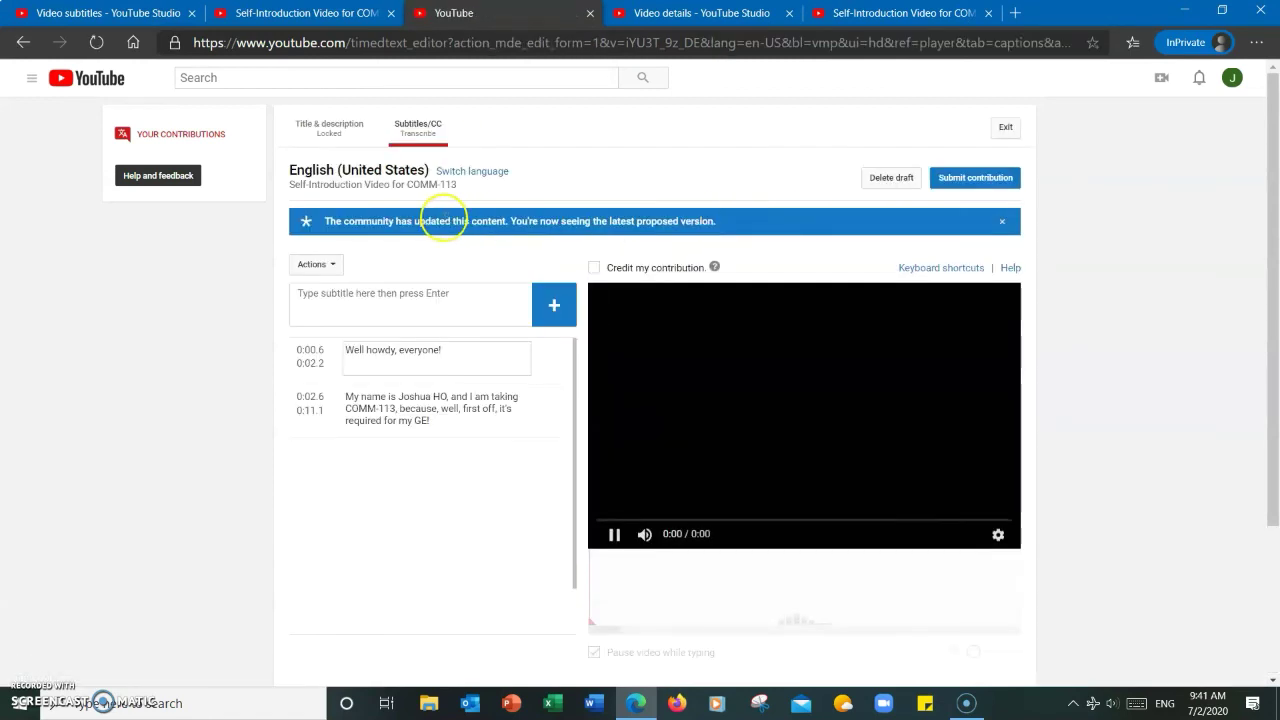
# Add the subtitle "Blablahblah" at the start of the video, before the existing subtitles
pyautogui.click(380, 305)
pyautogui.write('Bl')
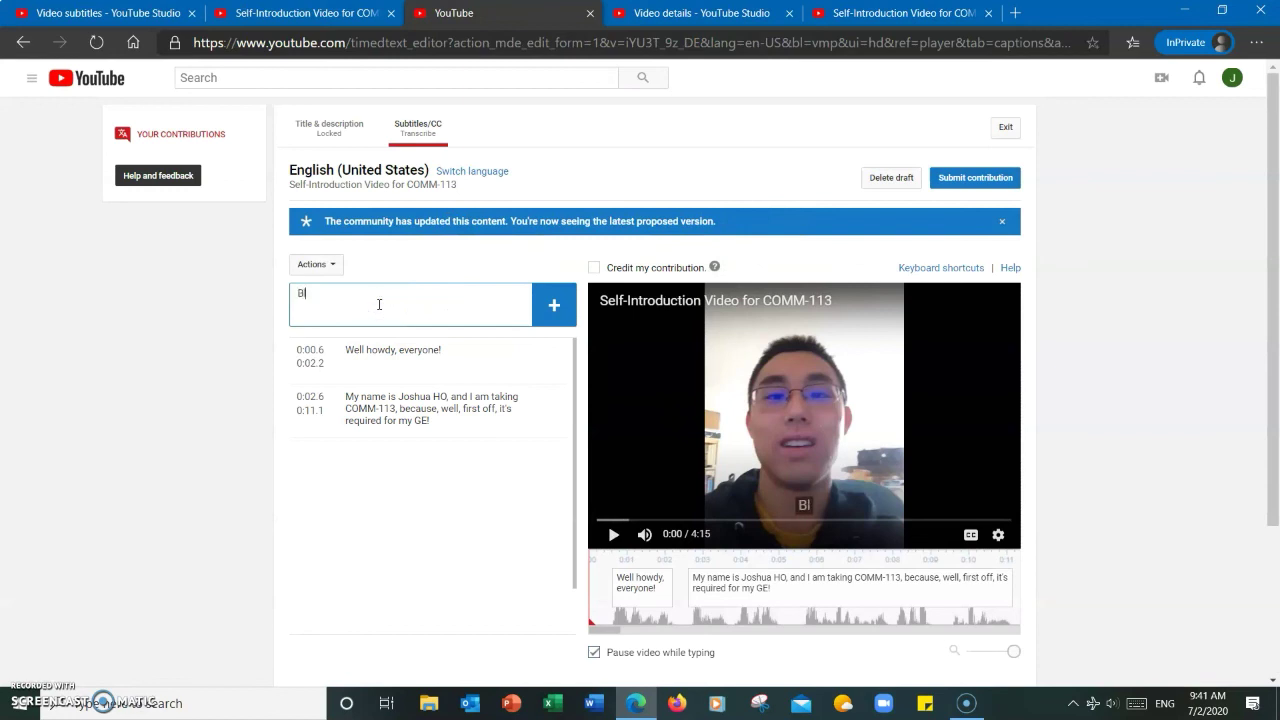
pyautogui.write('ablahblah')
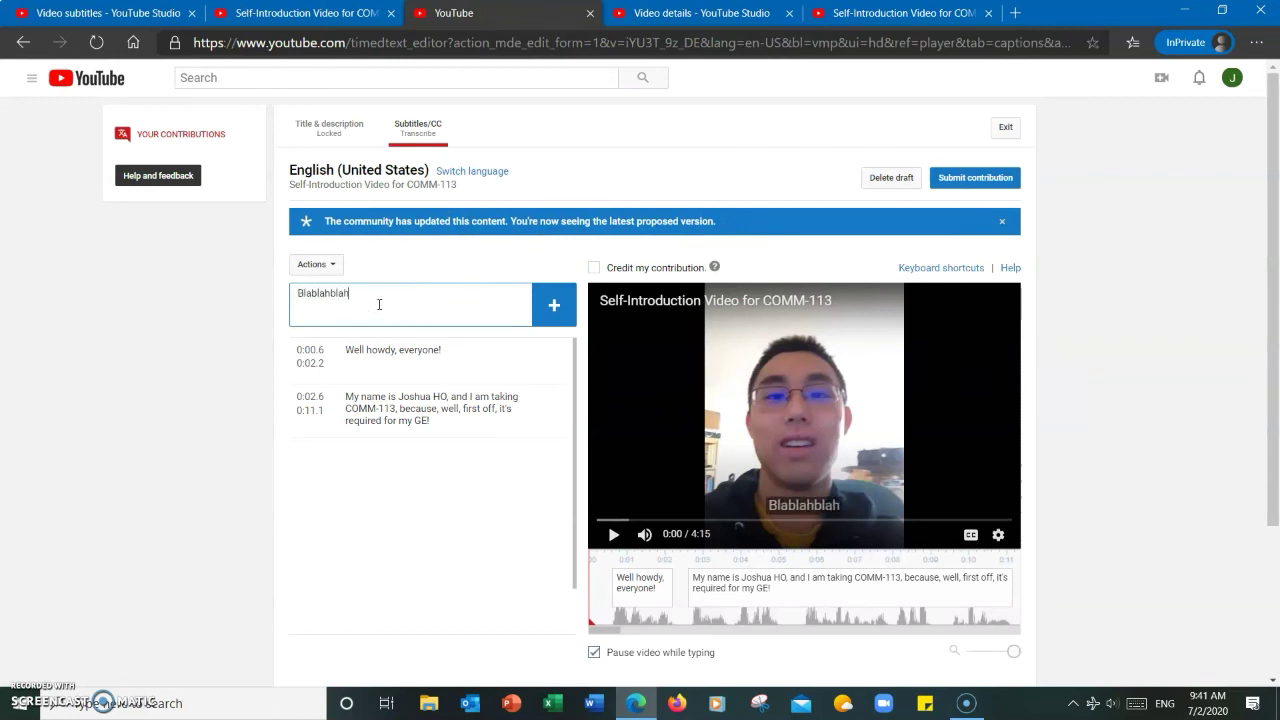
pyautogui.press('Return')
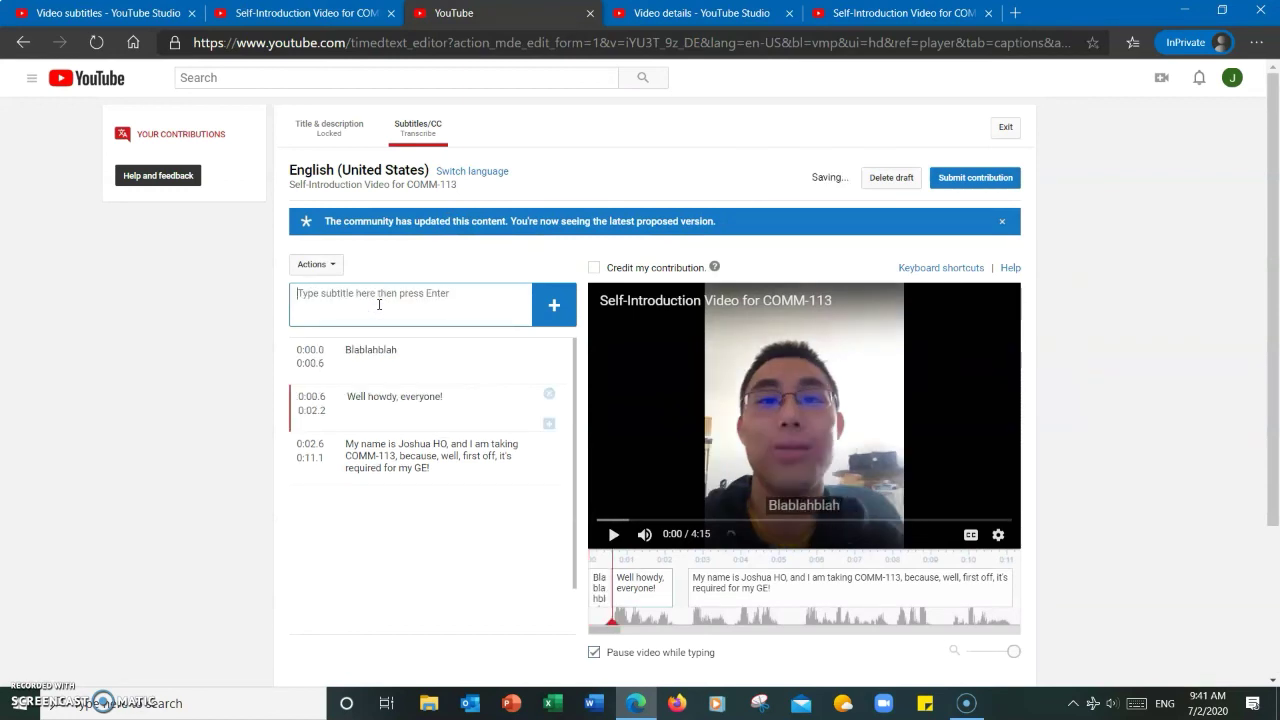
# Review both the Yes and No choices for submitting the subtitle contribution, and cancel the submission
pyautogui.click(960, 178)
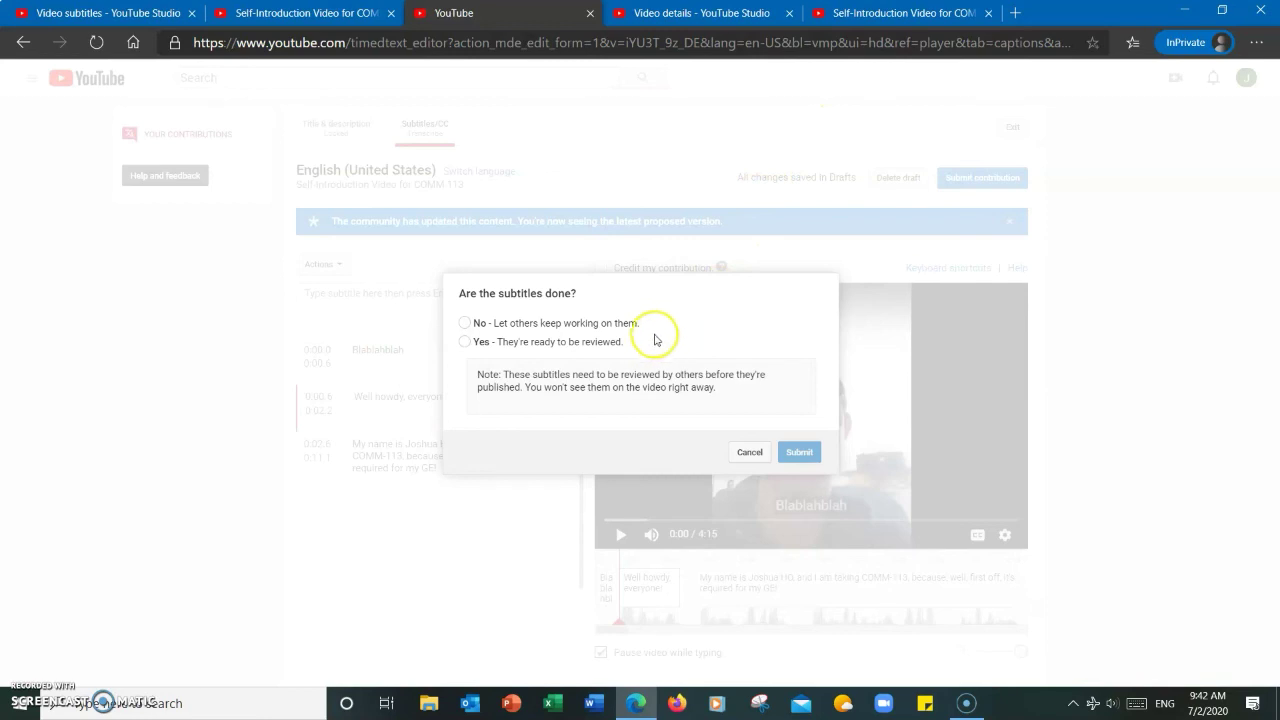
pyautogui.click(613, 344)
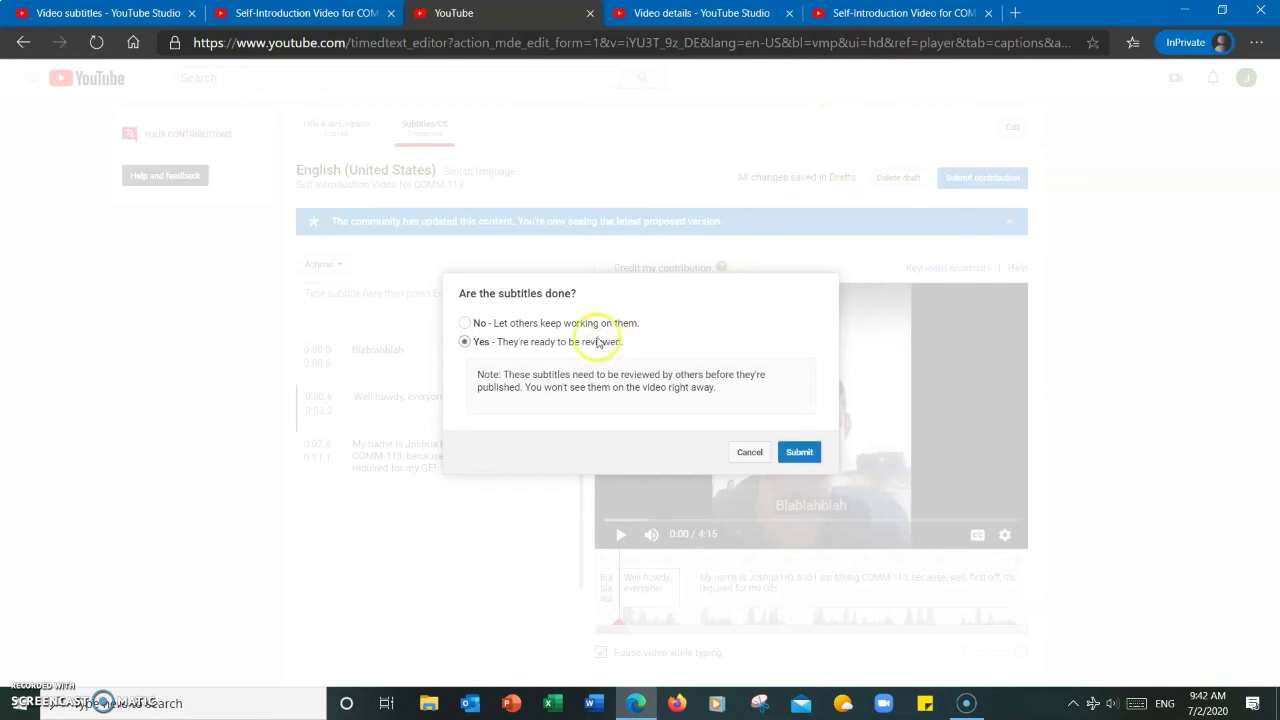
pyautogui.click(592, 323)
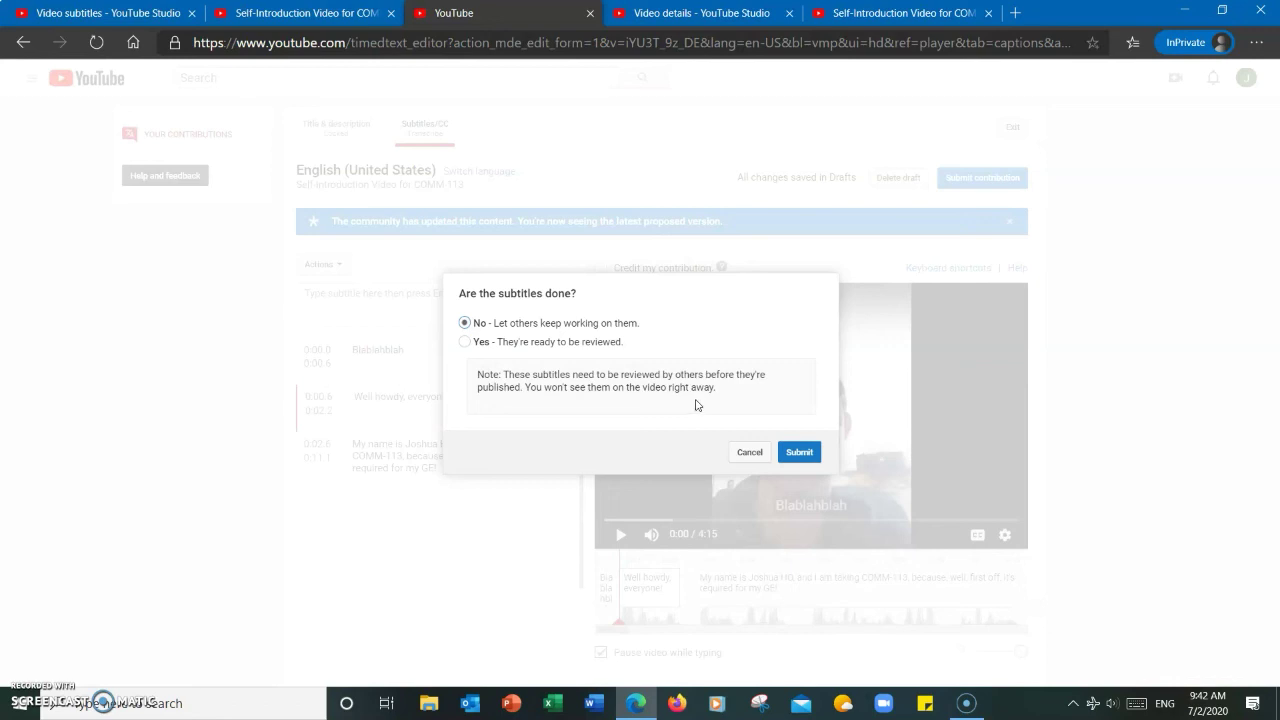
pyautogui.click(748, 451)
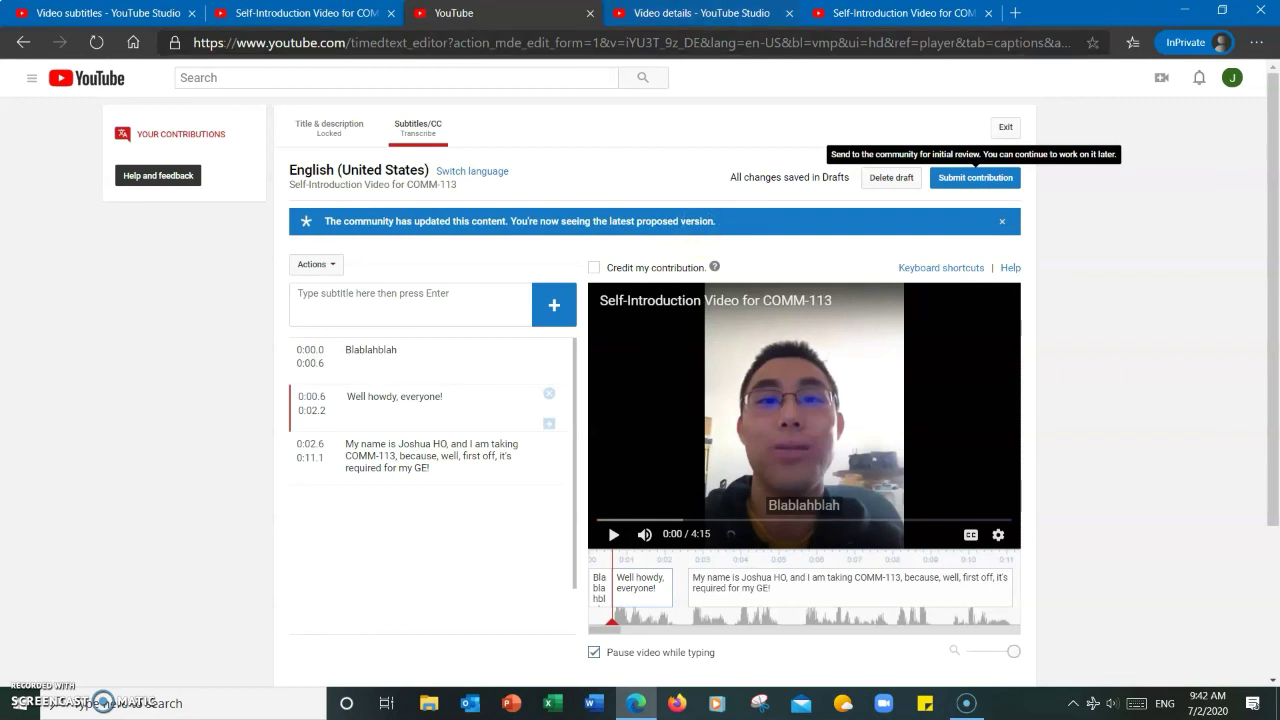
# Return to the already open watch page of the COMM-113 video and check which subtitle options its player offers
pyautogui.click(700, 13)
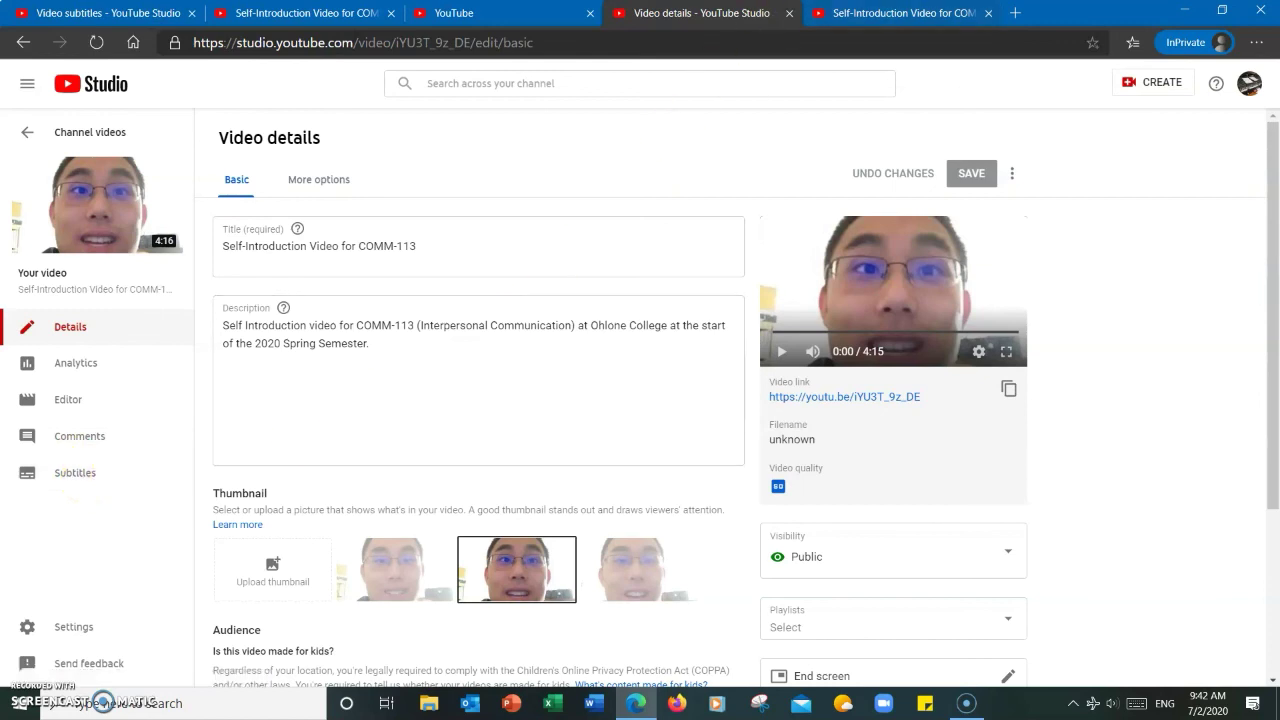
pyautogui.click(905, 12)
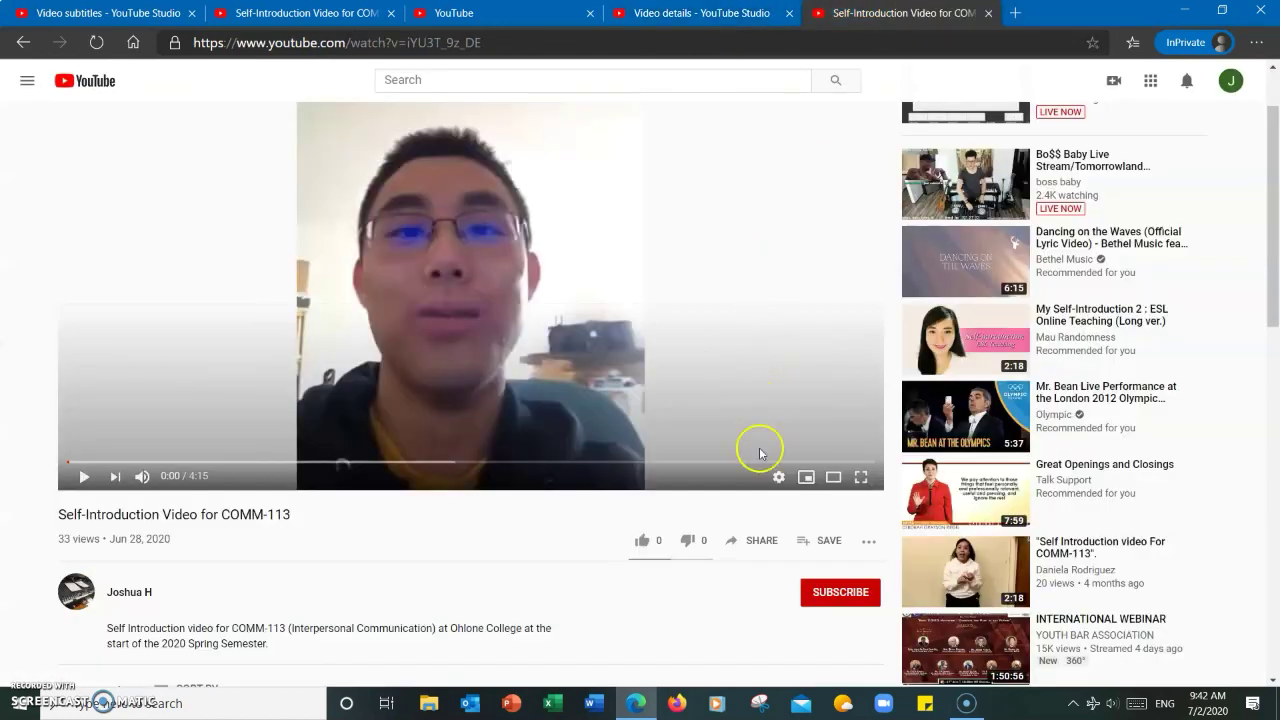
pyautogui.click(776, 477)
pyautogui.click(771, 400)
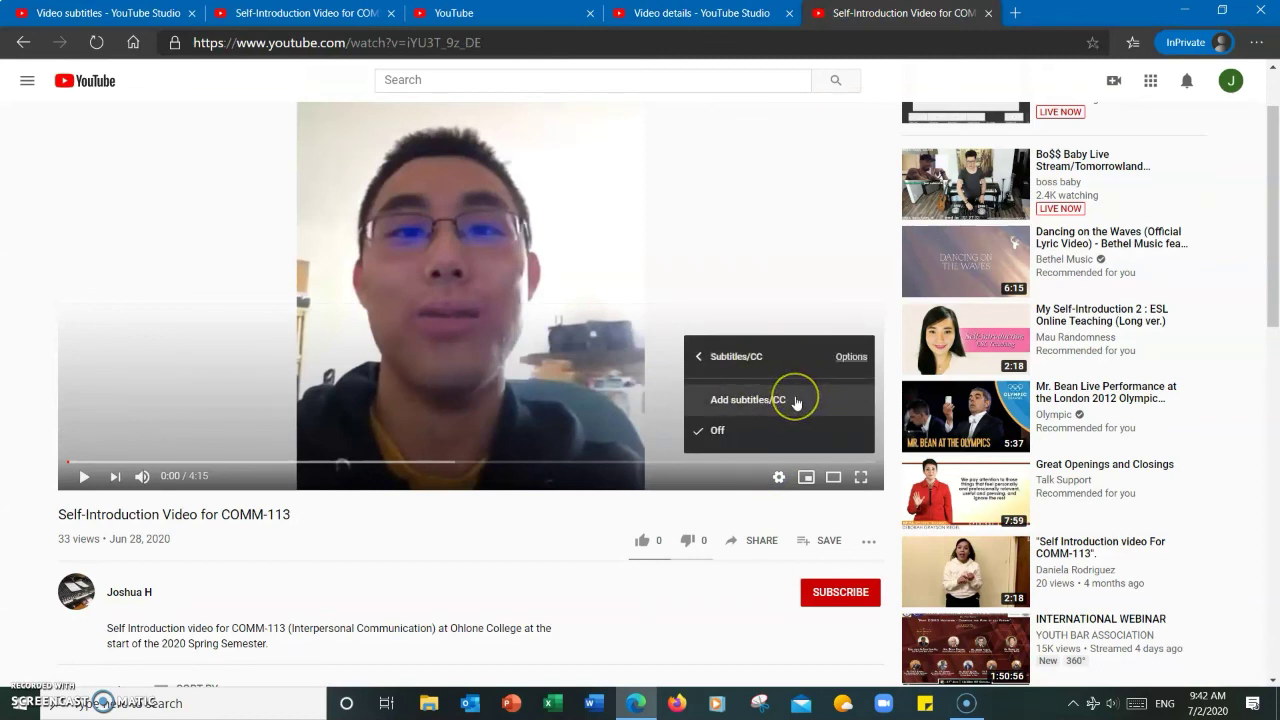
pyautogui.click(475, 538)
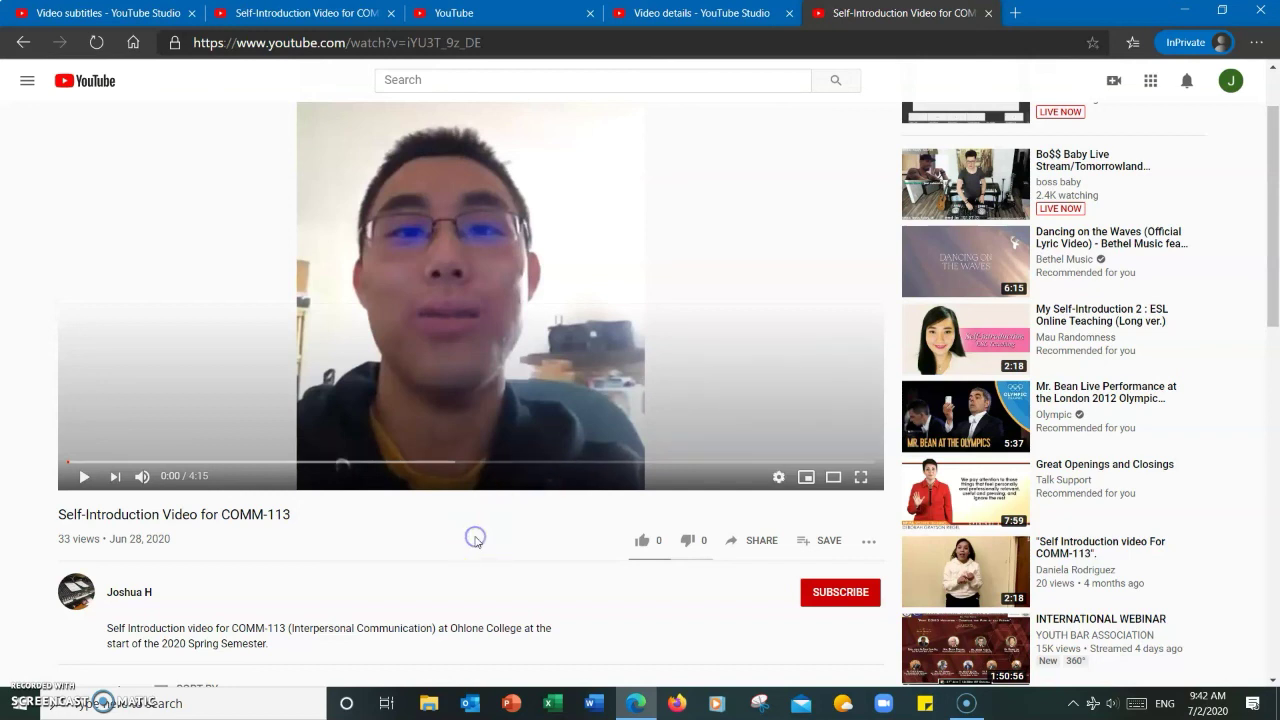